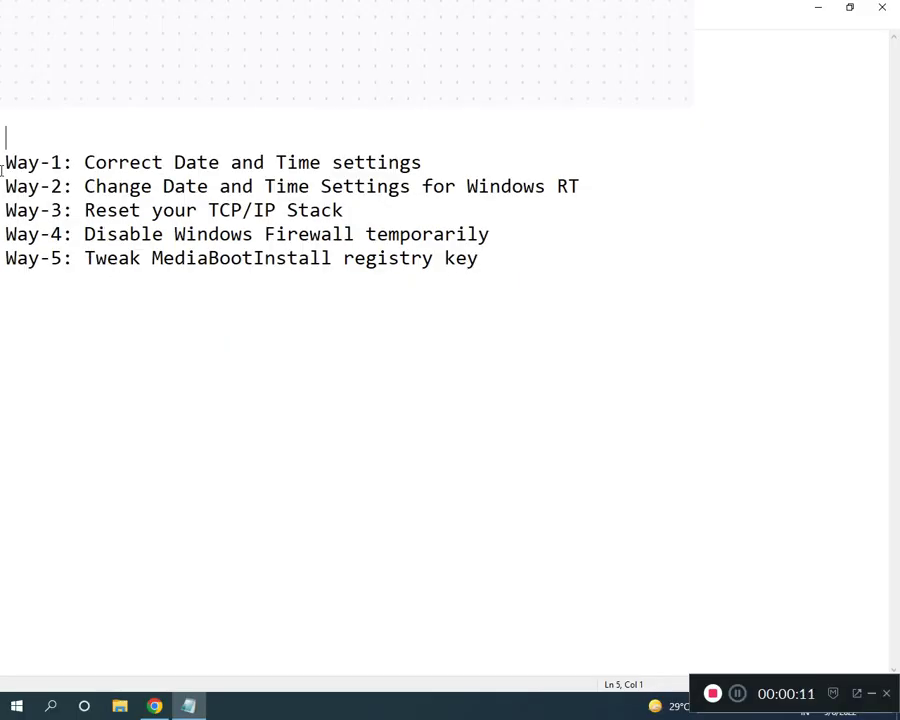
# Open Control Panel by searching Start for 'CONT'.
pyautogui.moveTo(4, 162); pyautogui.dragTo(480, 263)
pyautogui.click(174, 234)
pyautogui.click(6, 705)
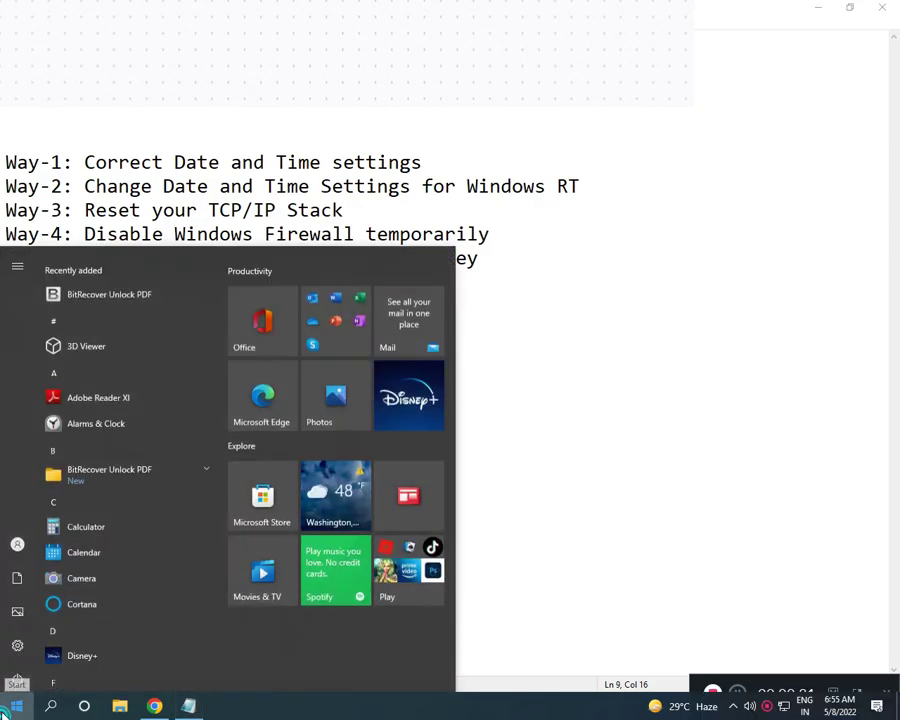
pyautogui.write('CONT')
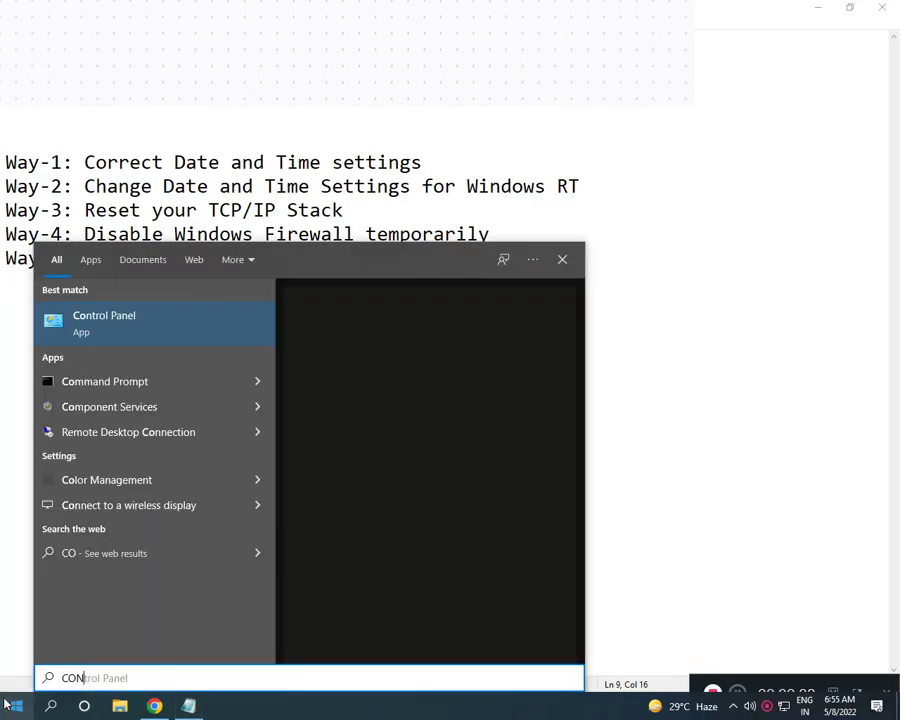
pyautogui.click(98, 344)
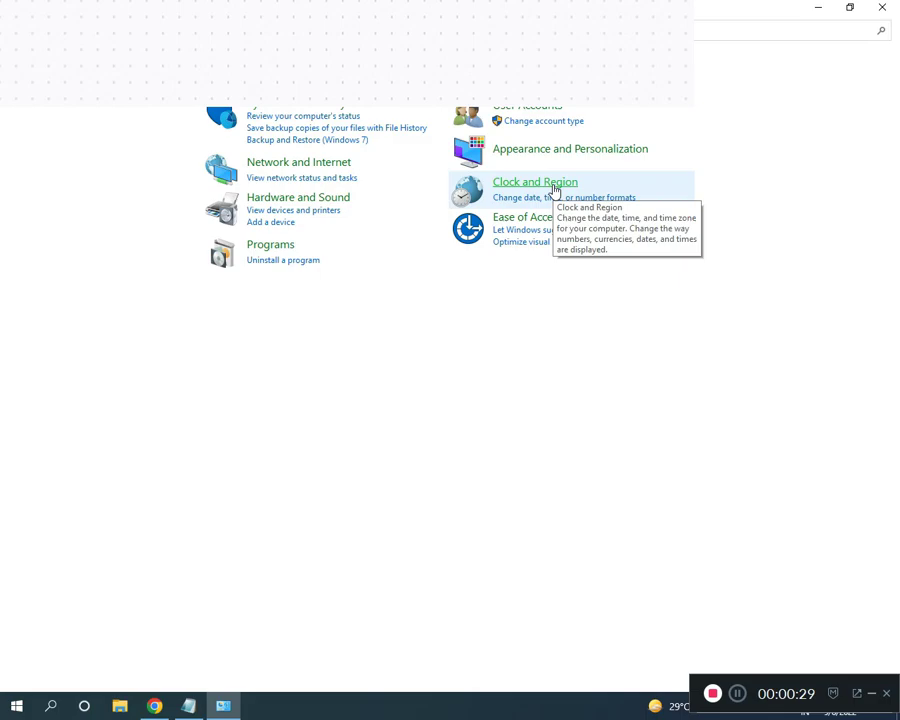
# Open the Clock and Region Date and Time settings.
pyautogui.click(554, 188)
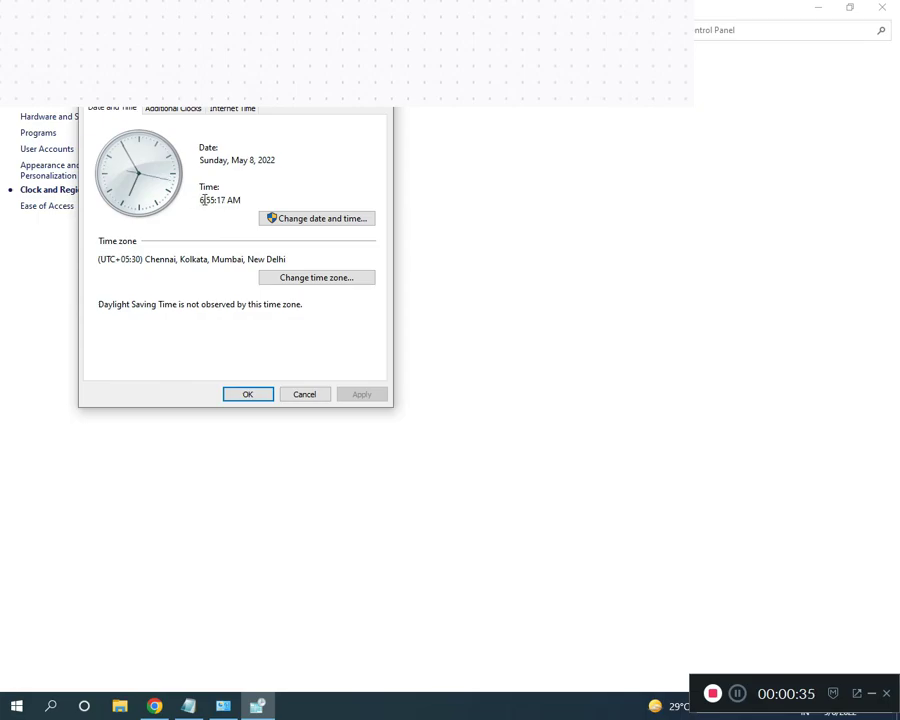
pyautogui.click(188, 706)
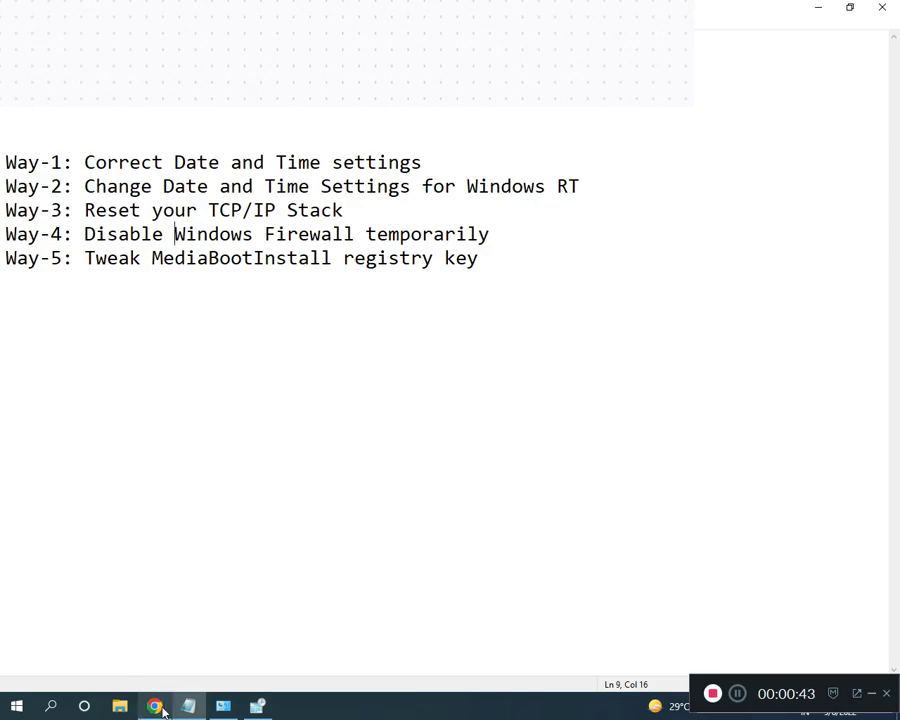
pyautogui.click(257, 706)
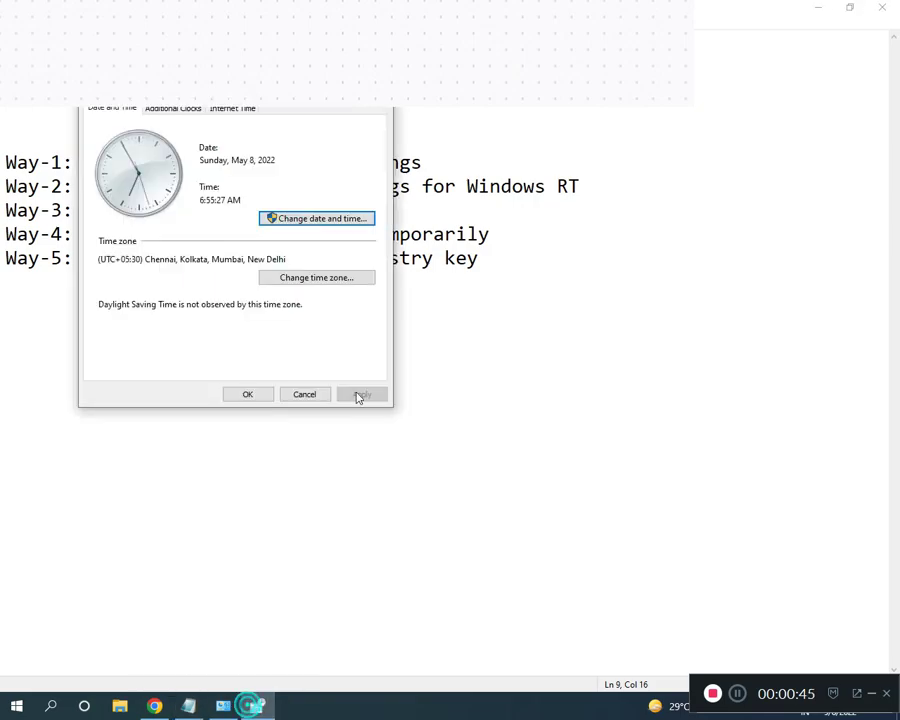
# Keep the time zone at (UTC+05:30) Chennai, Kolkata, Mumbai, New Delhi and close Date and Time.
pyautogui.click(311, 283)
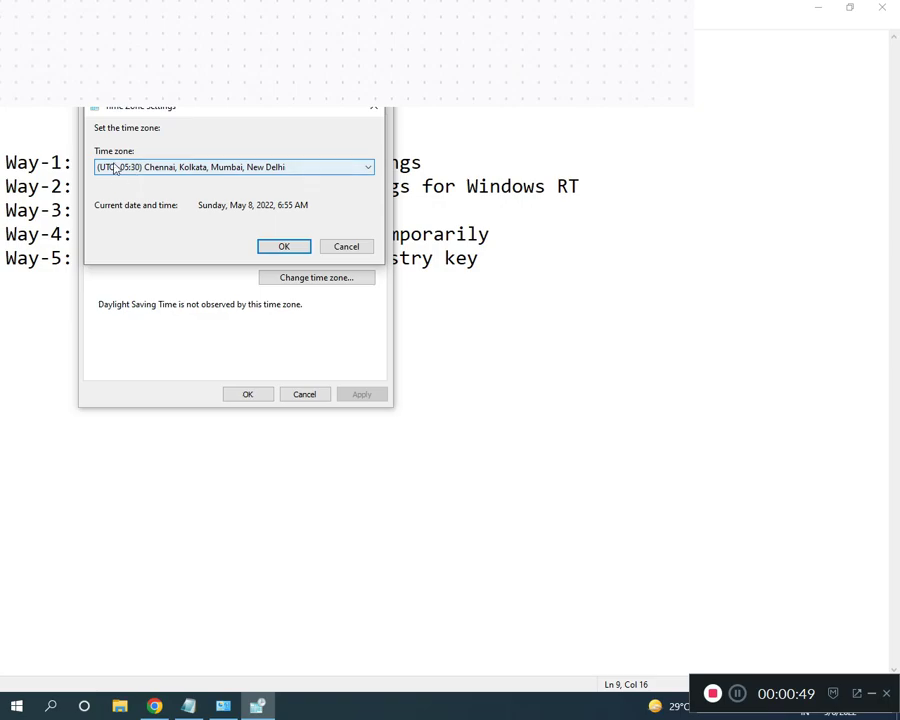
pyautogui.click(334, 170)
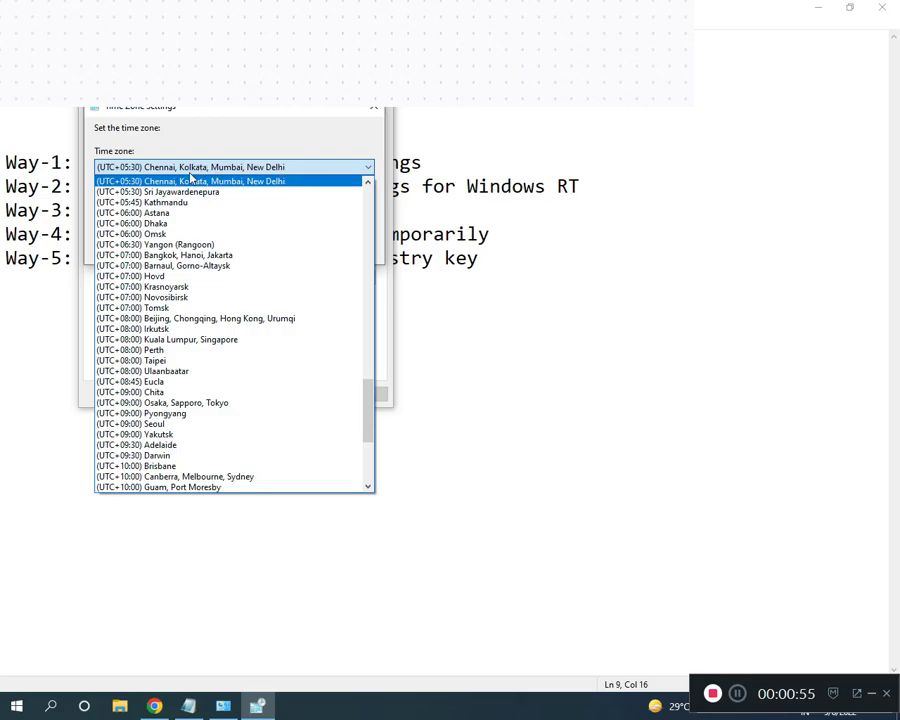
pyautogui.click(288, 168)
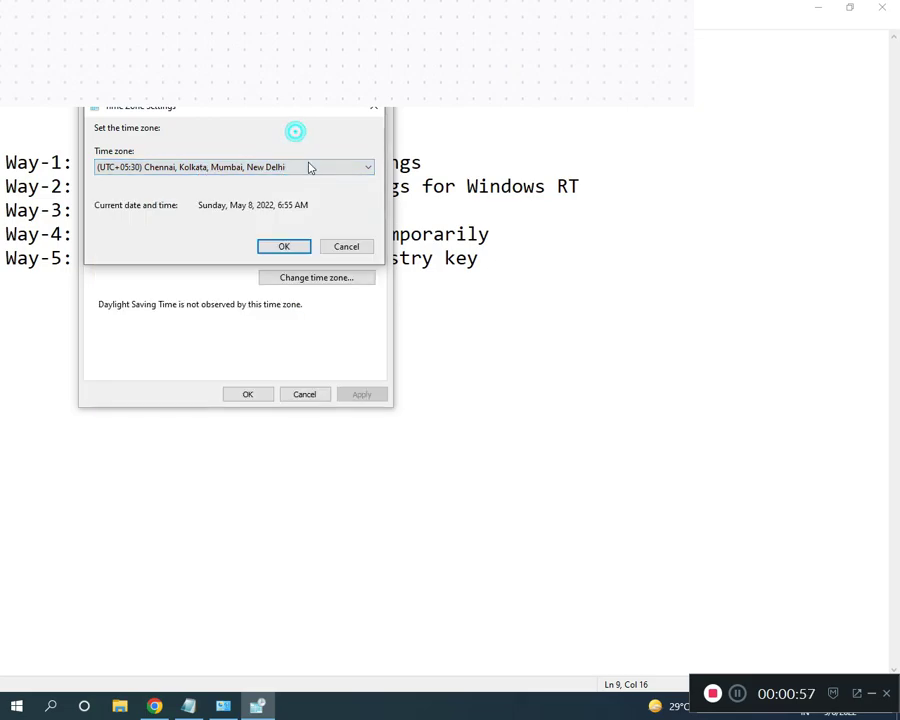
pyautogui.click(280, 245)
pyautogui.click(250, 395)
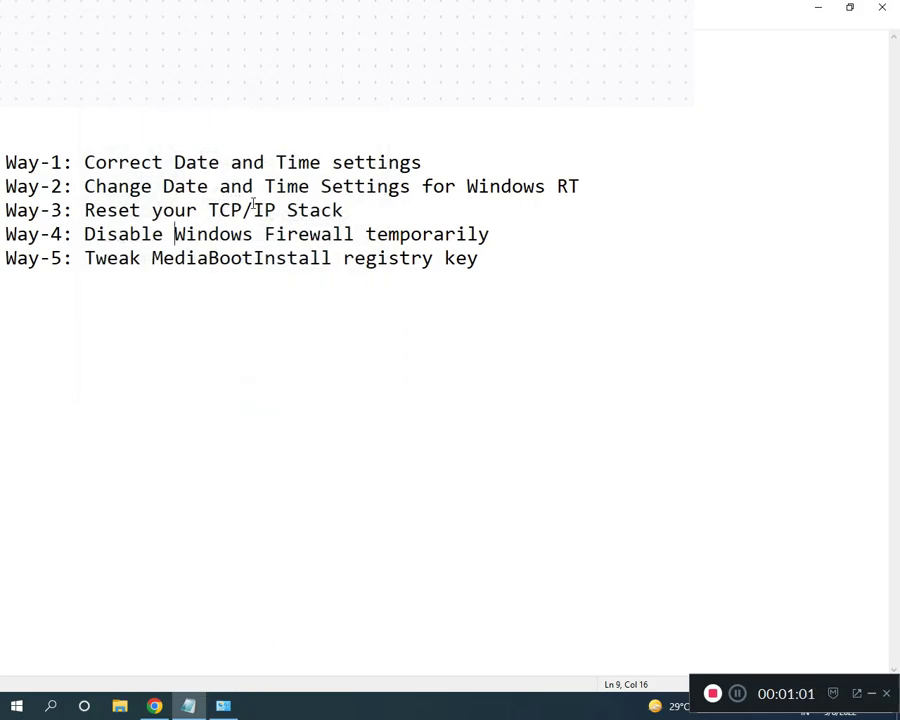
pyautogui.click(231, 709)
# Go through Network and Internet to the adapter list and select the Ethernet adapter.
pyautogui.click(124, 30)
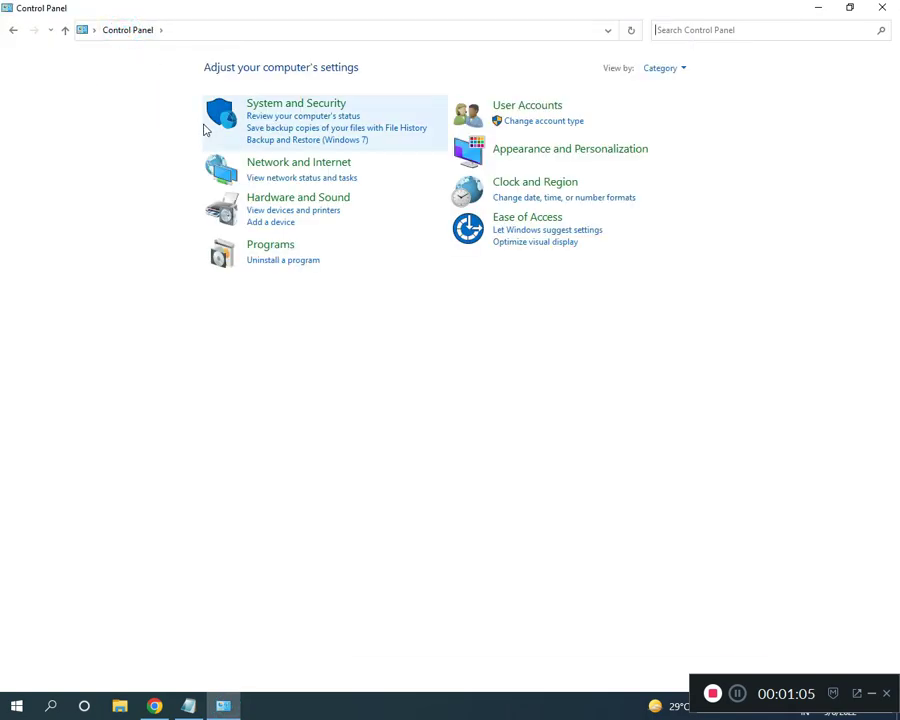
pyautogui.click(287, 169)
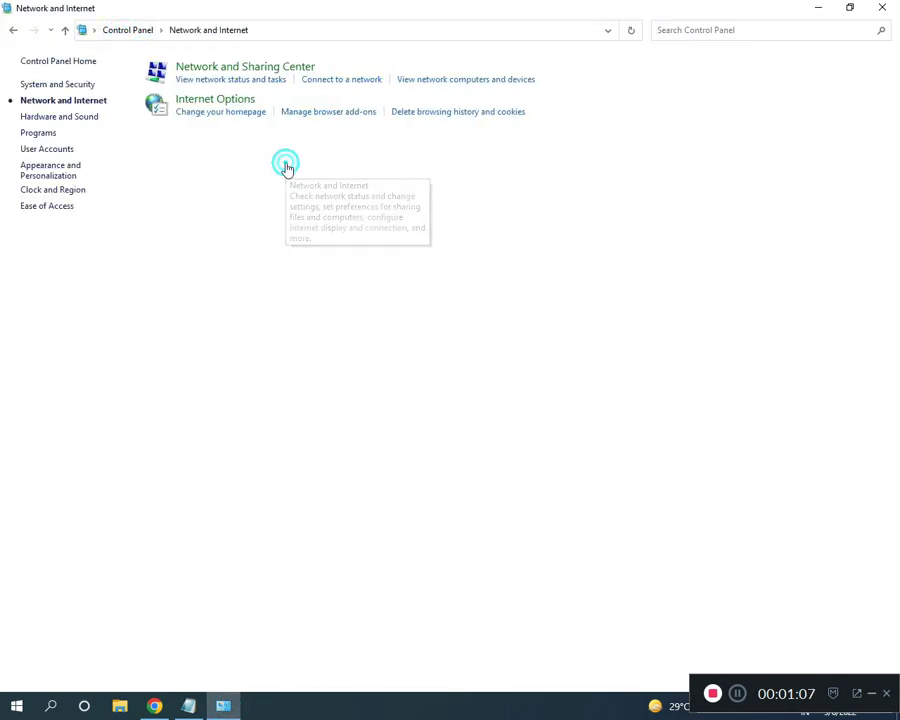
pyautogui.click(231, 70)
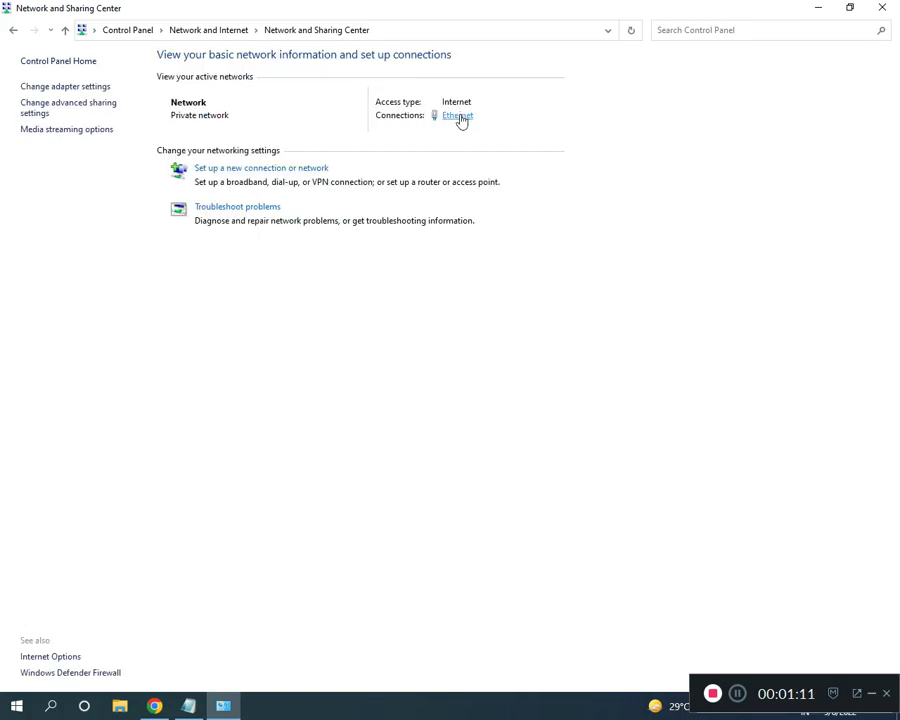
pyautogui.click(72, 86)
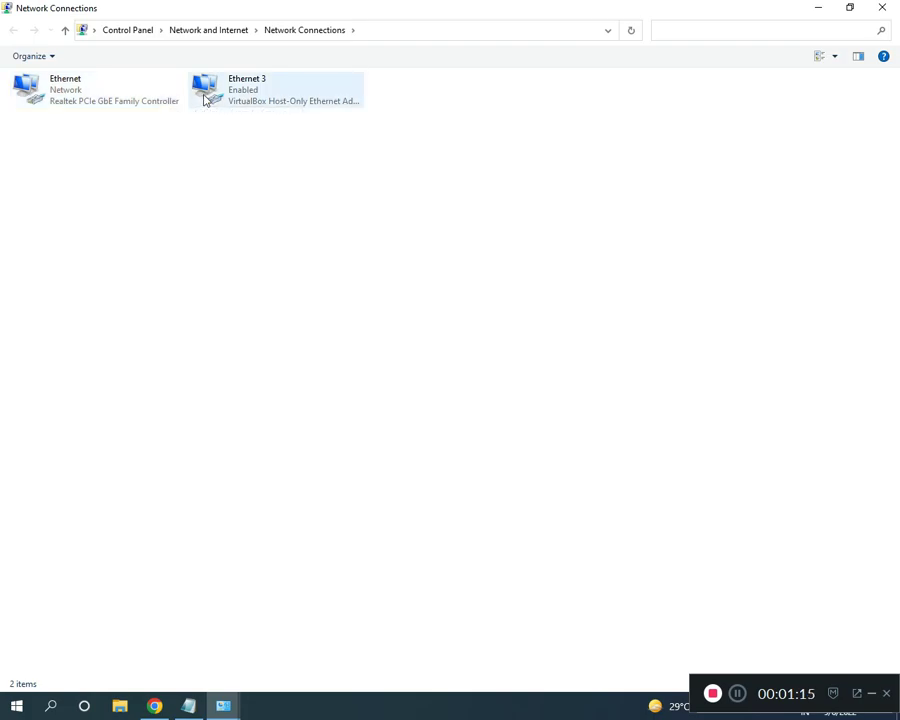
pyautogui.click(97, 92)
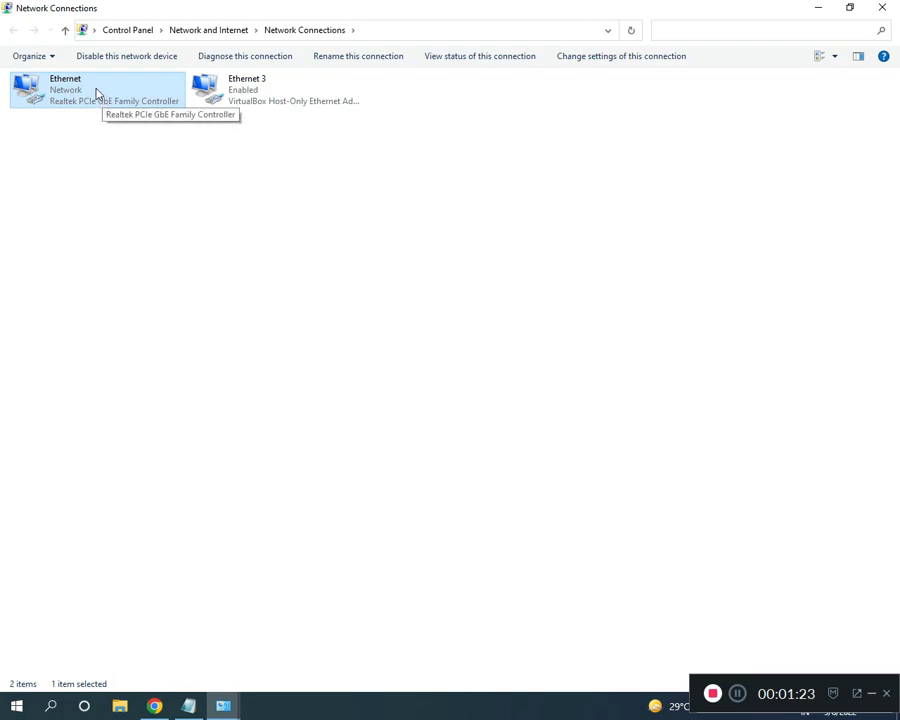
# Check the Ethernet adapter's actions, close the Sharing Center, and show the Notepad fix list.
pyautogui.rightClick(96, 90)
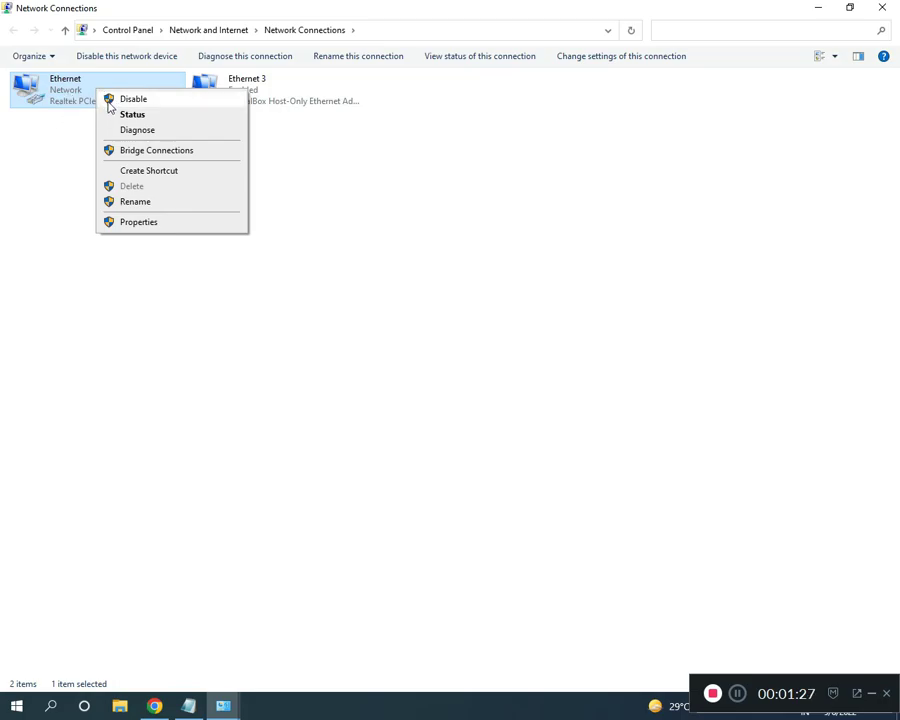
pyautogui.click(327, 210)
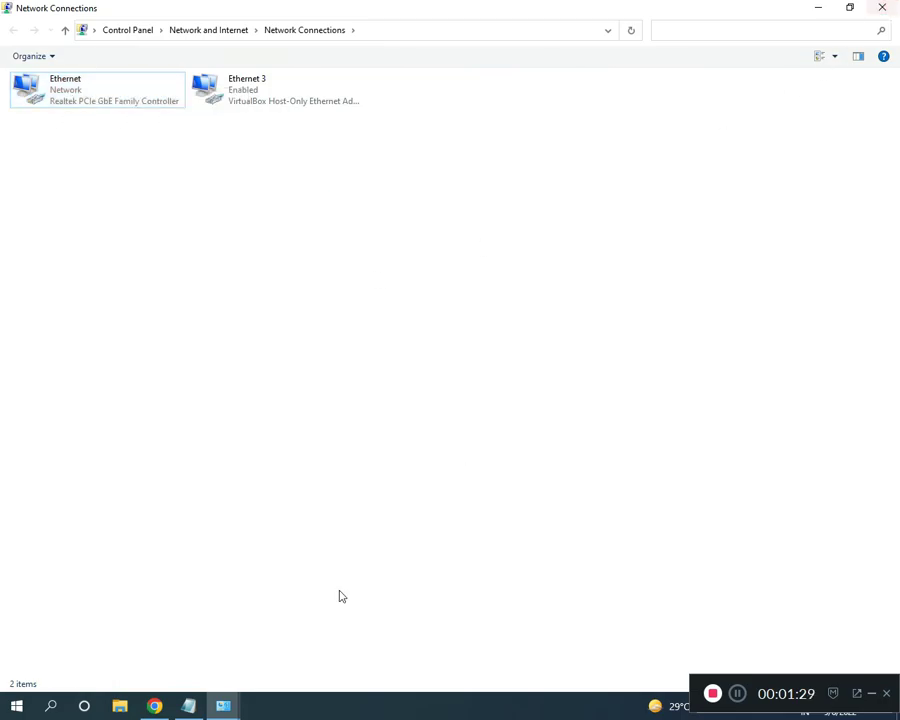
pyautogui.moveTo(225, 708)
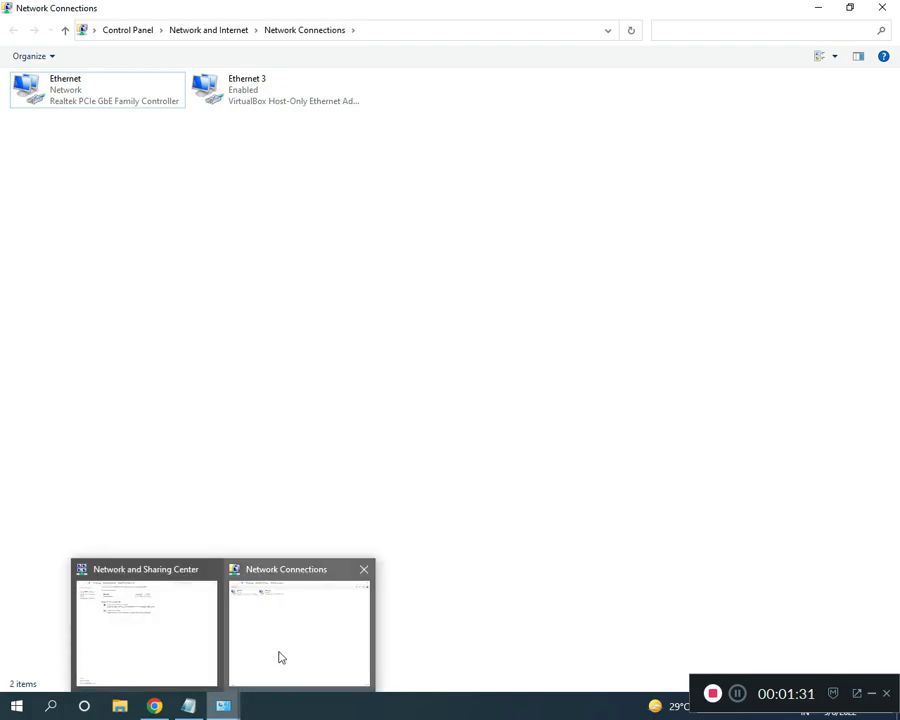
pyautogui.click(210, 571)
pyautogui.click(200, 626)
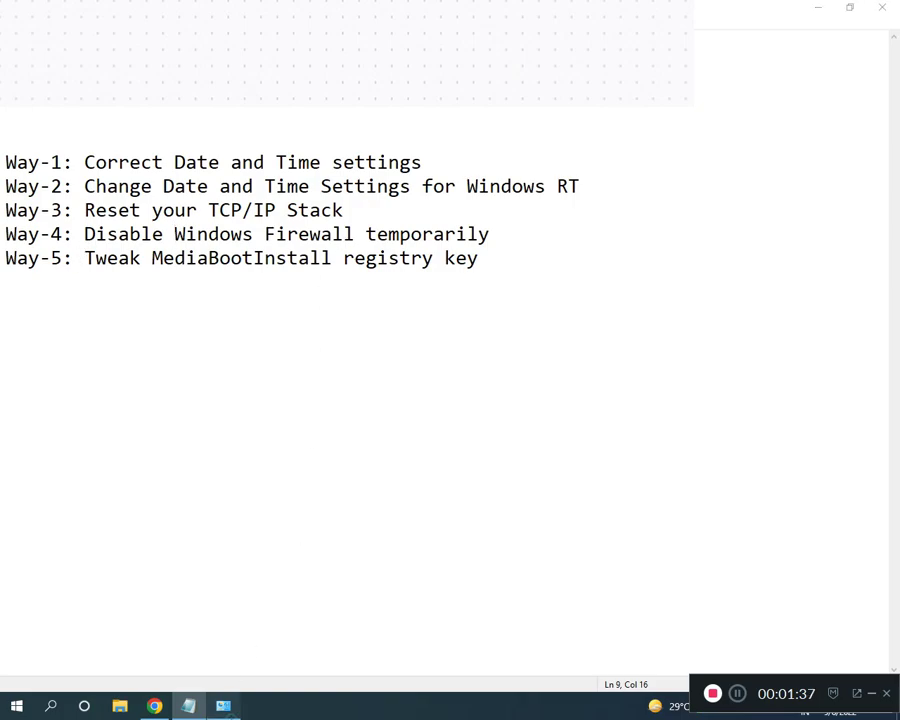
# Show Windows Defender Firewall's on/off page, off for both networks, then return to Notepad.
pyautogui.click(223, 706)
pyautogui.click(134, 32)
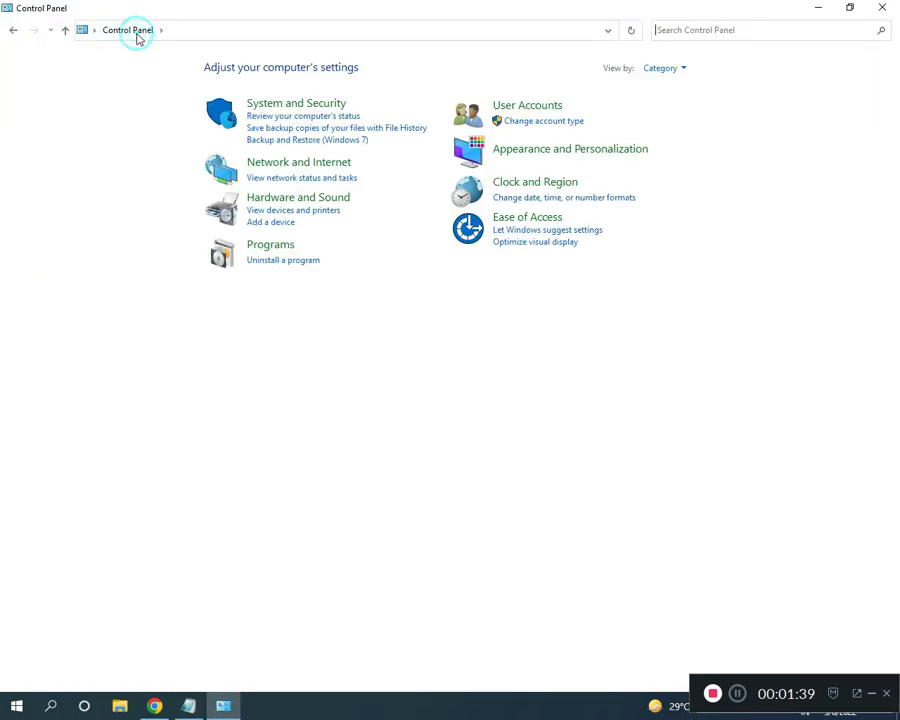
pyautogui.click(283, 111)
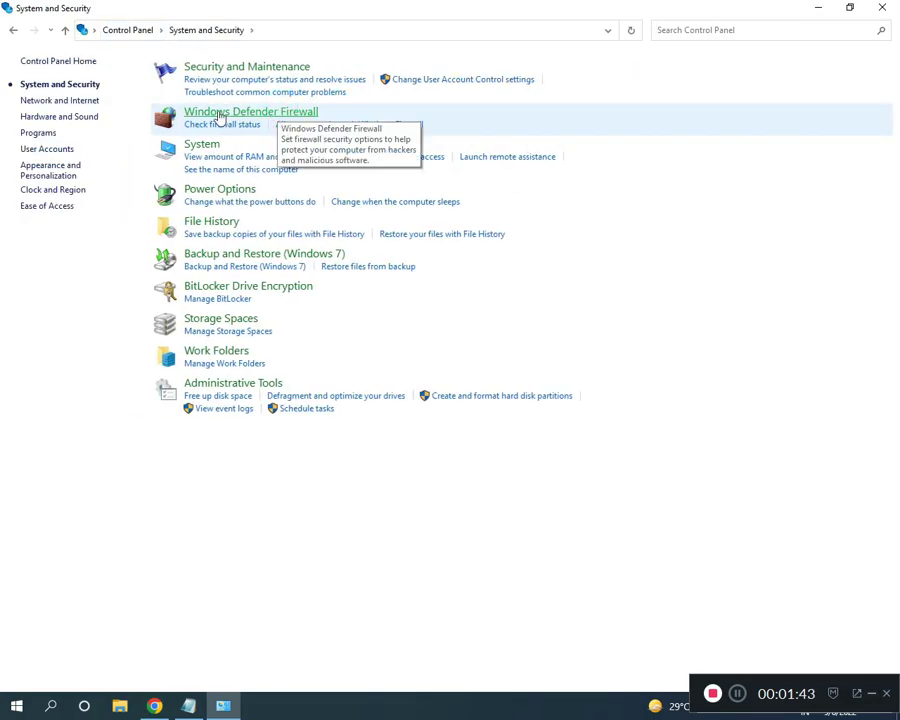
pyautogui.click(244, 114)
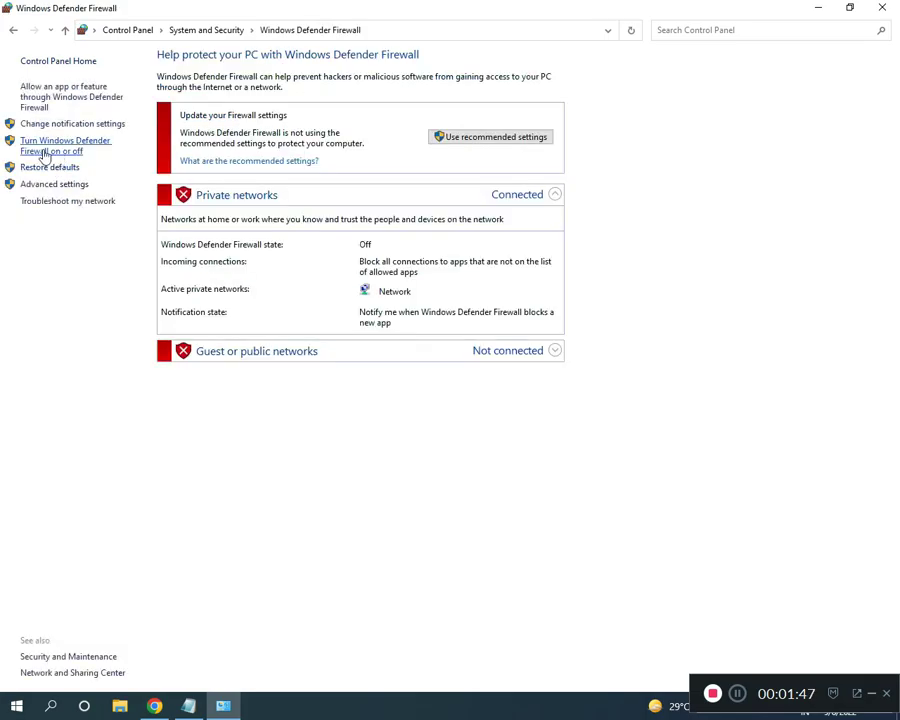
pyautogui.click(72, 148)
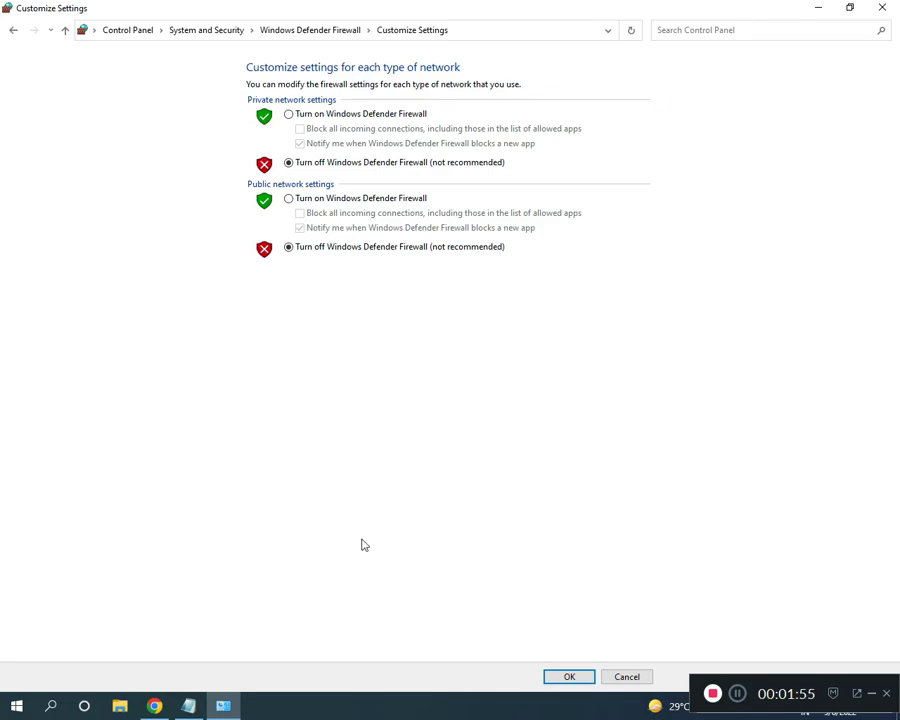
pyautogui.click(190, 706)
pyautogui.click(174, 259)
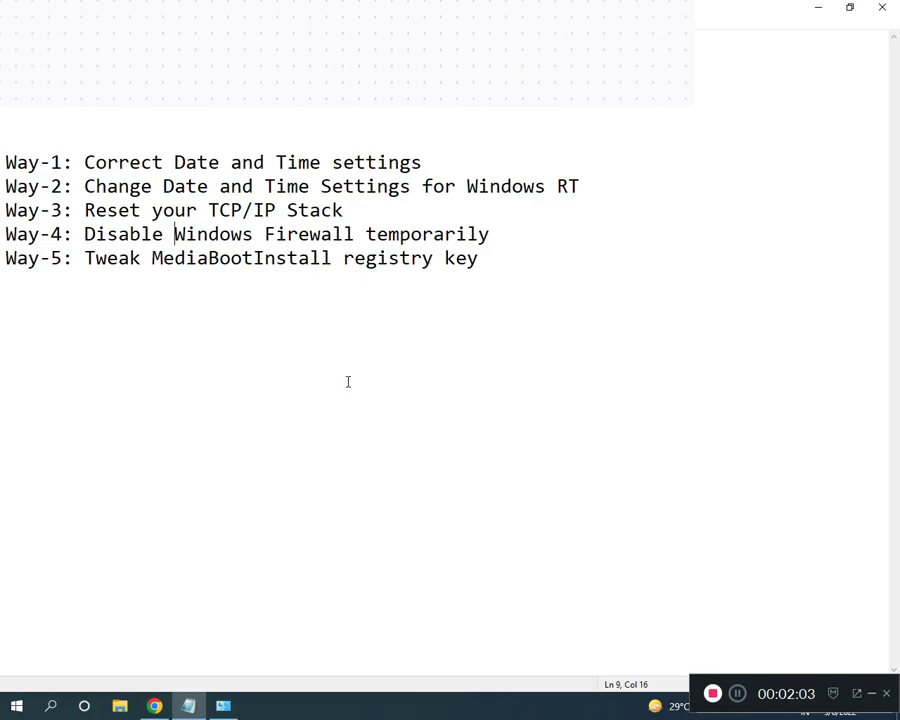
# Launch Registry Editor by running 'regedit' from the Run dialog and maximise it.
pyautogui.click(735, 692)
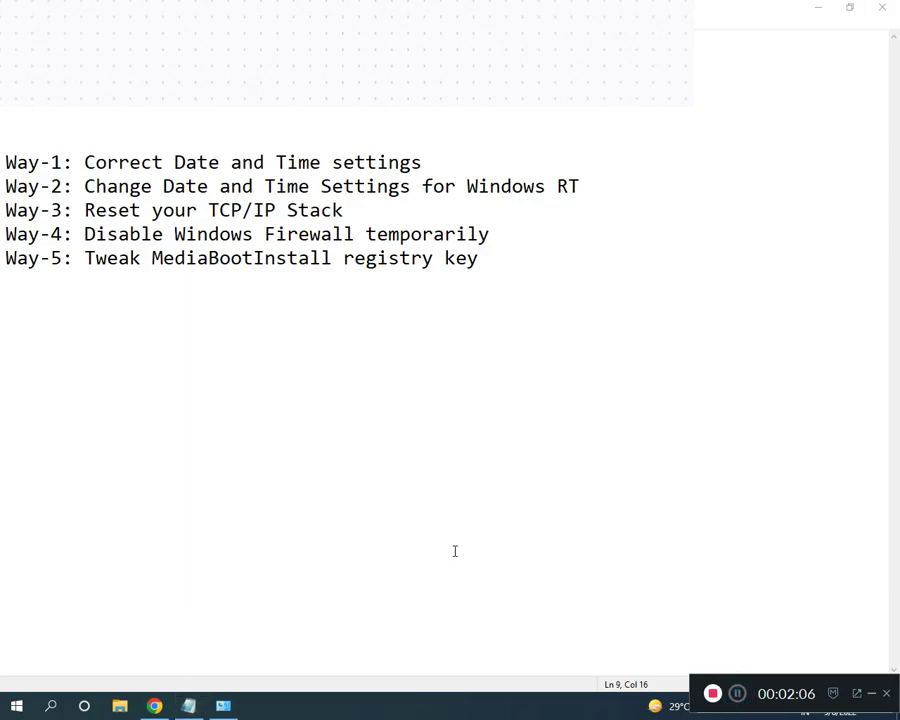
pyautogui.press('super')
pyautogui.write('RUN')
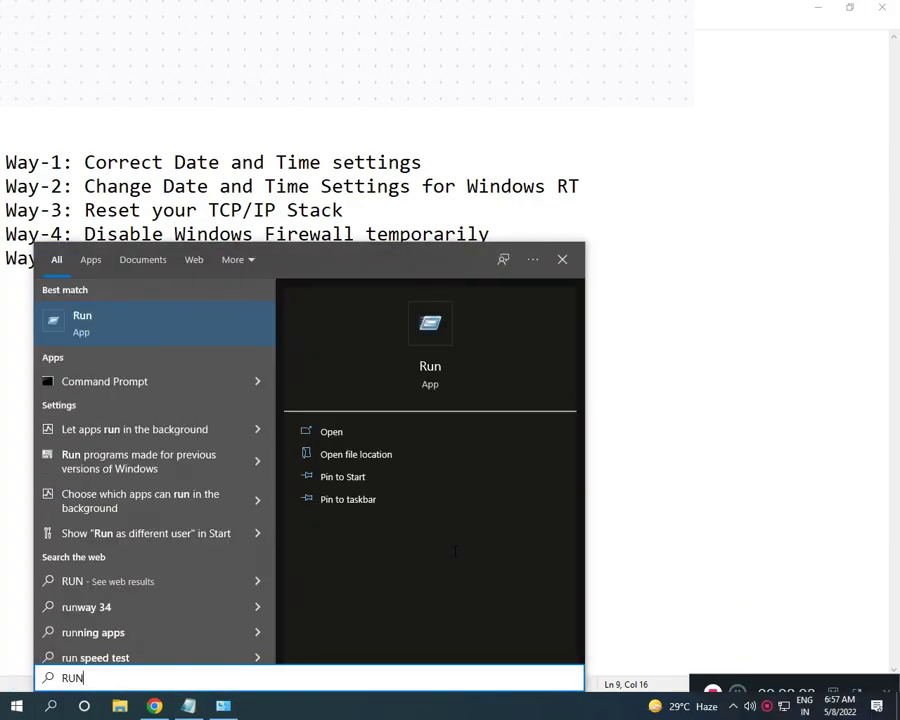
pyautogui.press('Return')
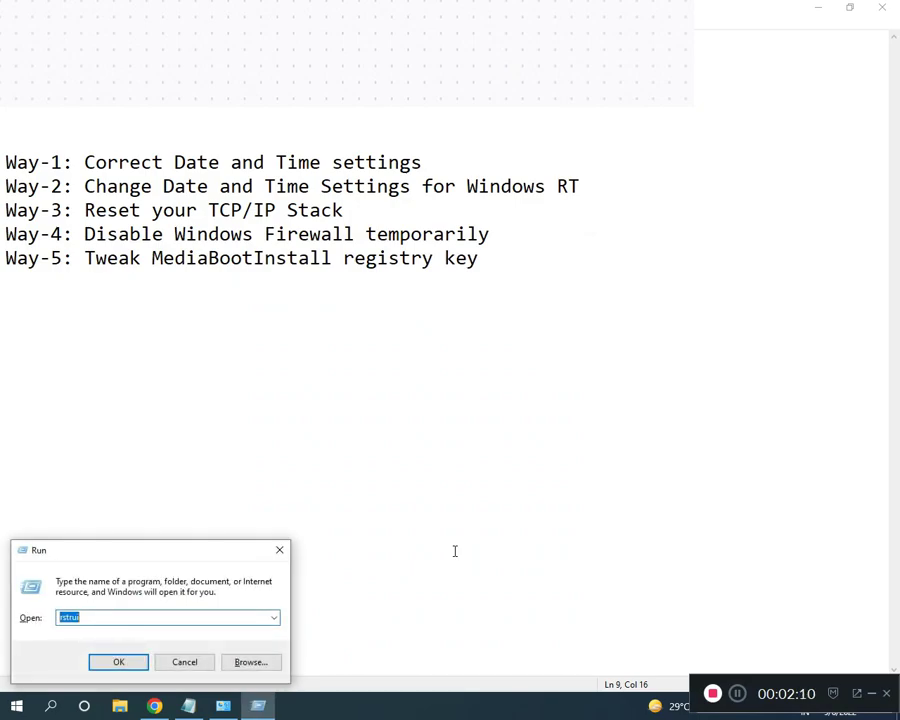
pyautogui.write('regedit')
pyautogui.click(116, 661)
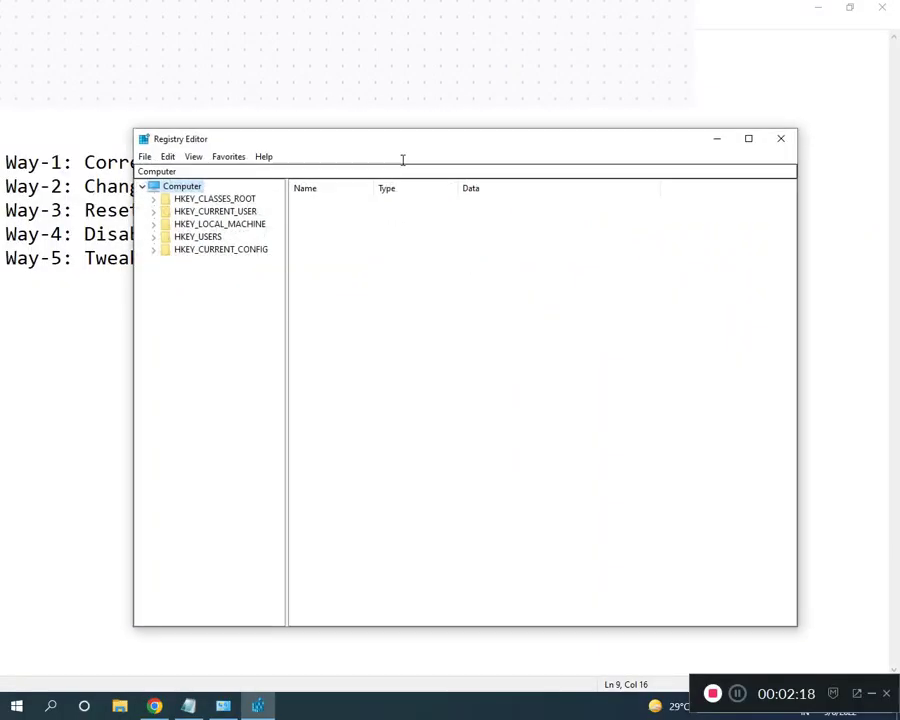
pyautogui.click(748, 138)
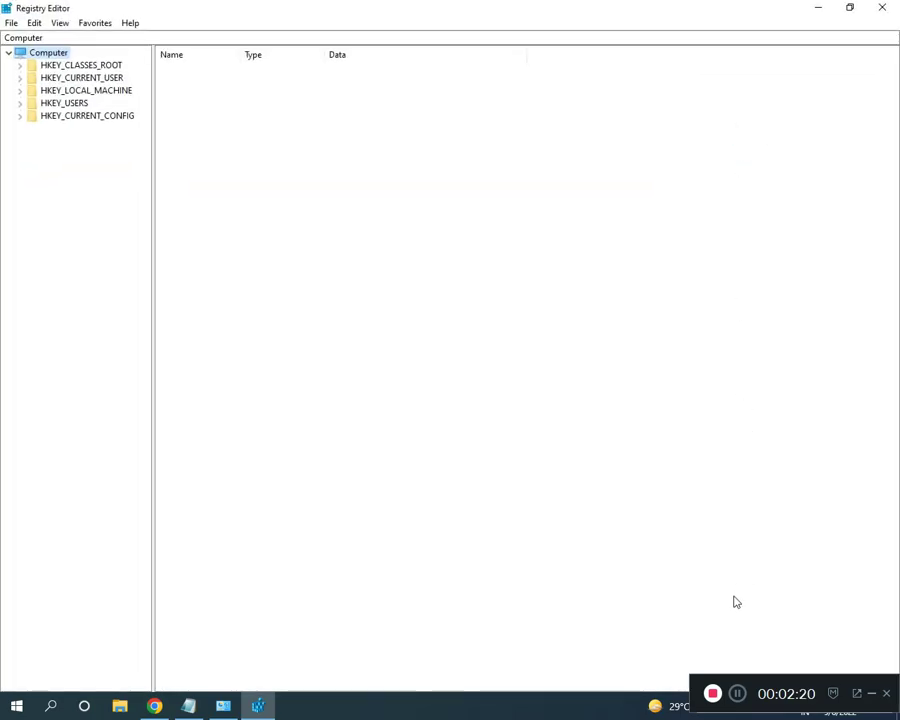
# Expand HKEY_LOCAL_MACHINE > SOFTWARE > Microsoft in the registry tree.
pyautogui.click(18, 91)
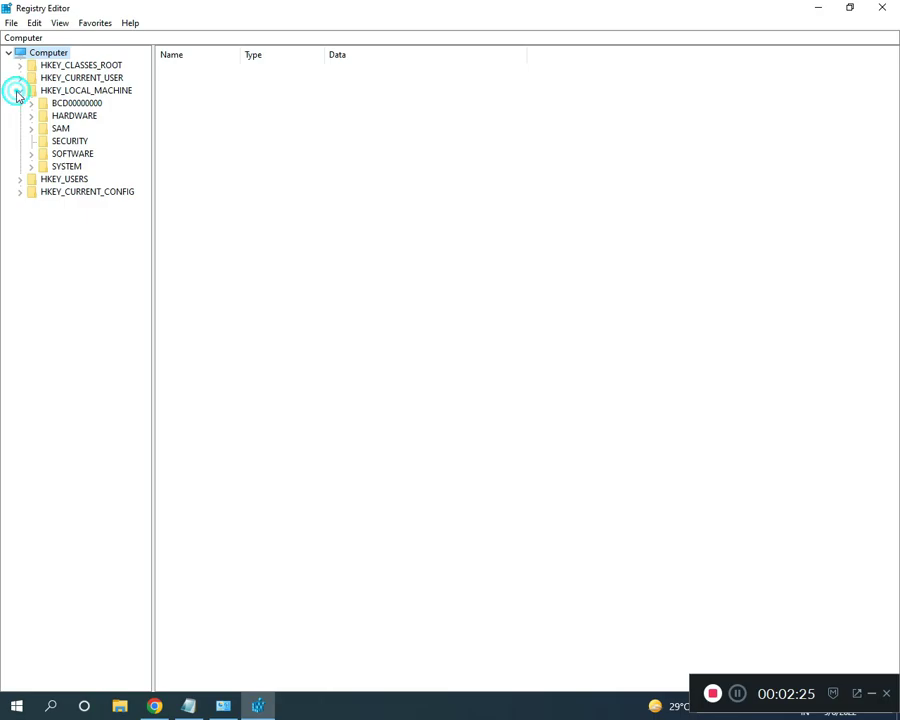
pyautogui.click(31, 154)
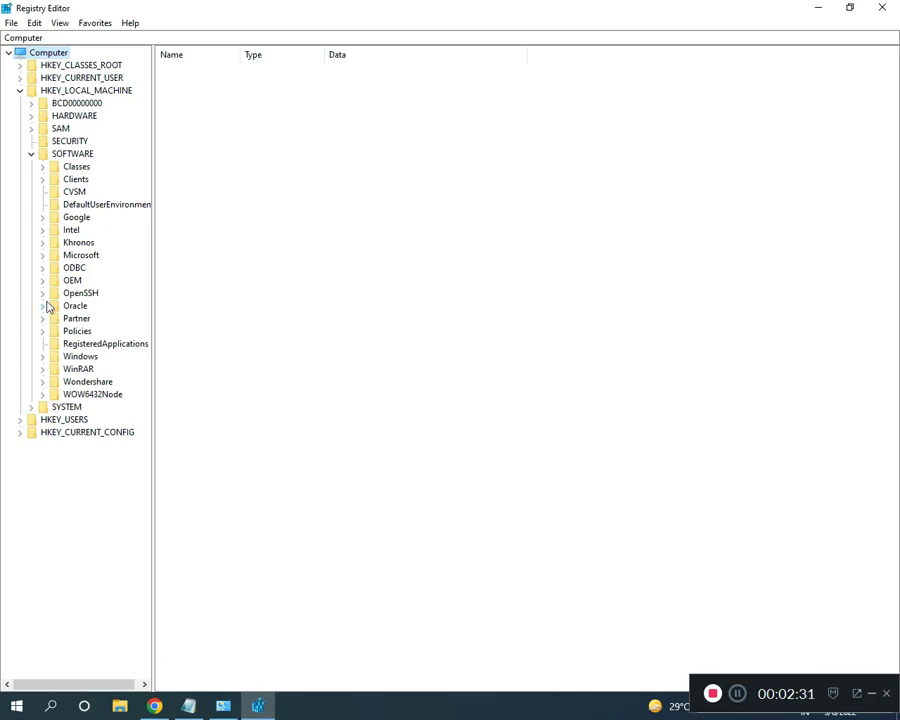
pyautogui.click(42, 256)
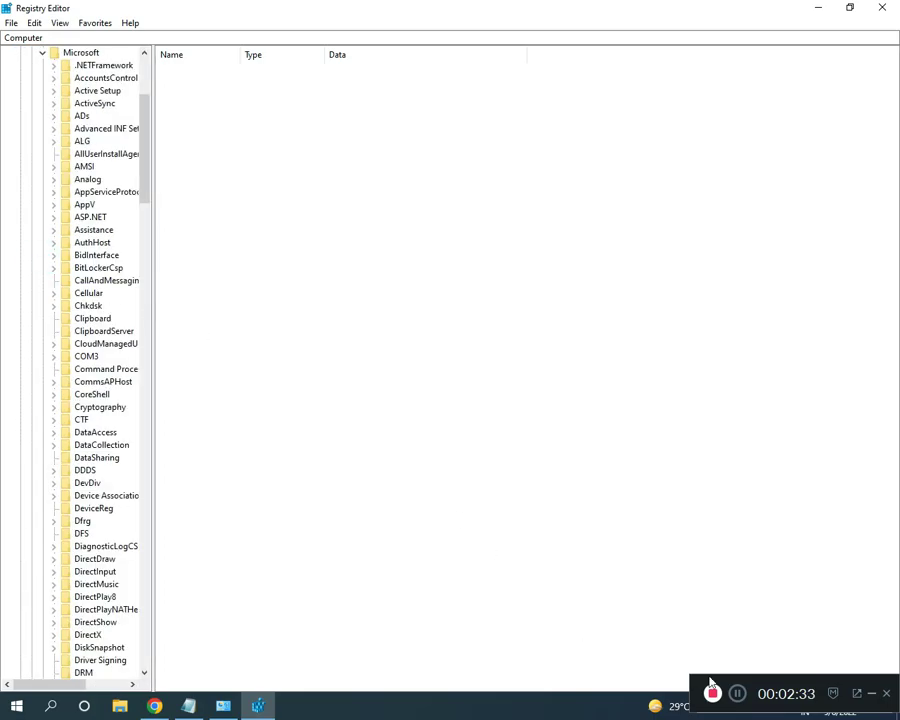
pyautogui.click(737, 694)
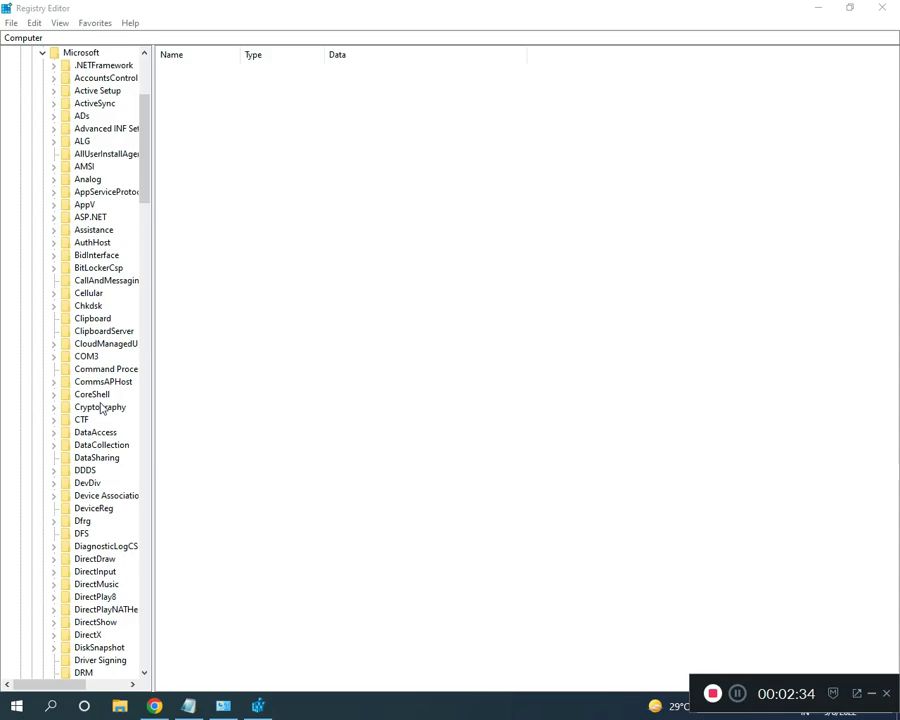
pyautogui.scroll(-20, 100, 410)
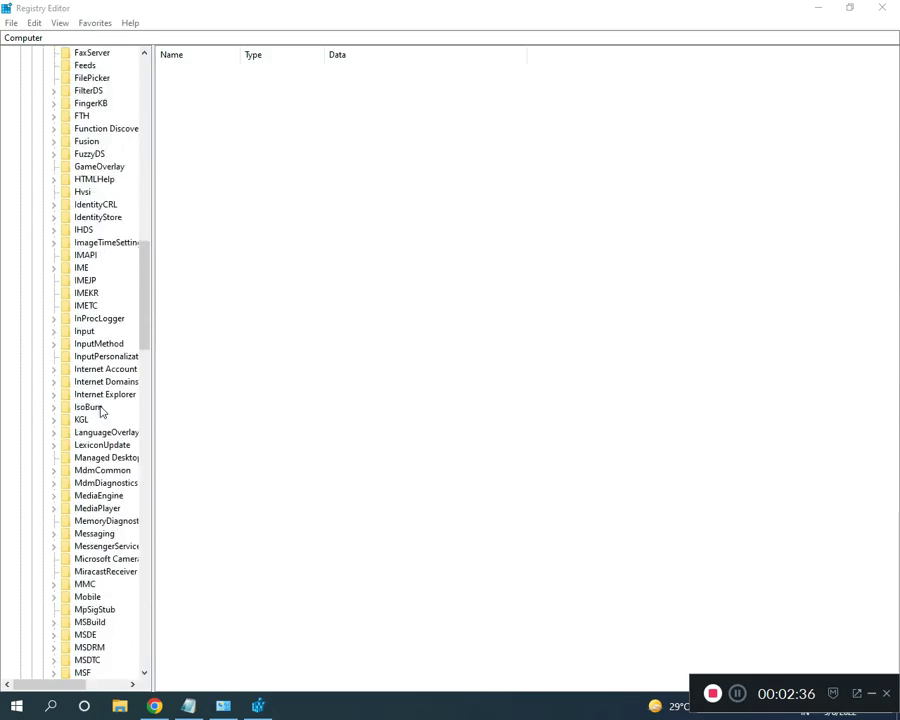
pyautogui.scroll(-19, 100, 410)
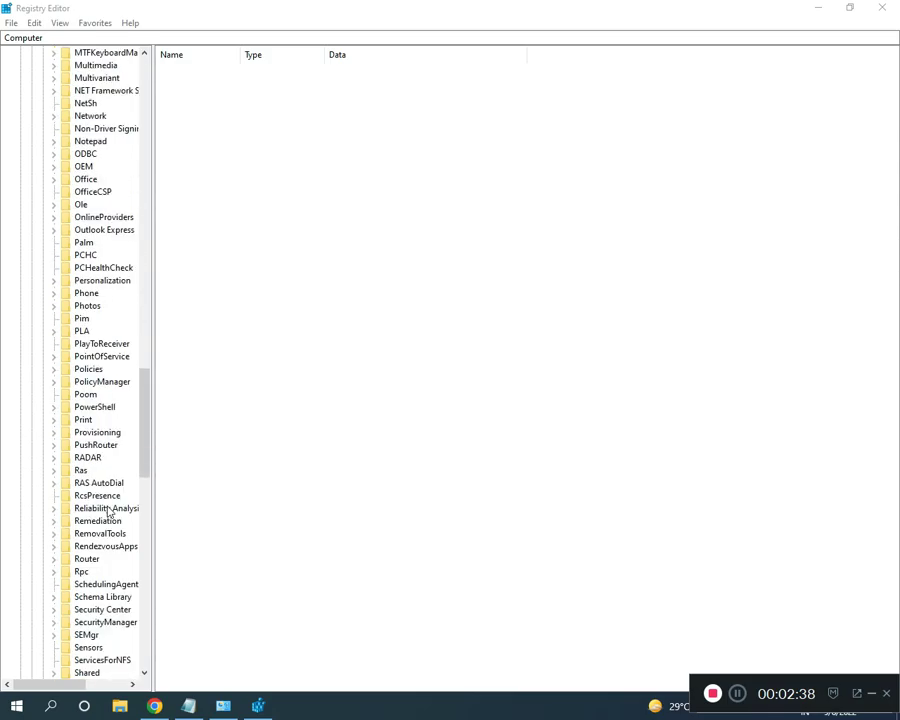
pyautogui.scroll(-4, 108, 512)
pyautogui.moveTo(146, 470); pyautogui.dragTo(321, 596)
pyautogui.scroll(-2, 114, 605)
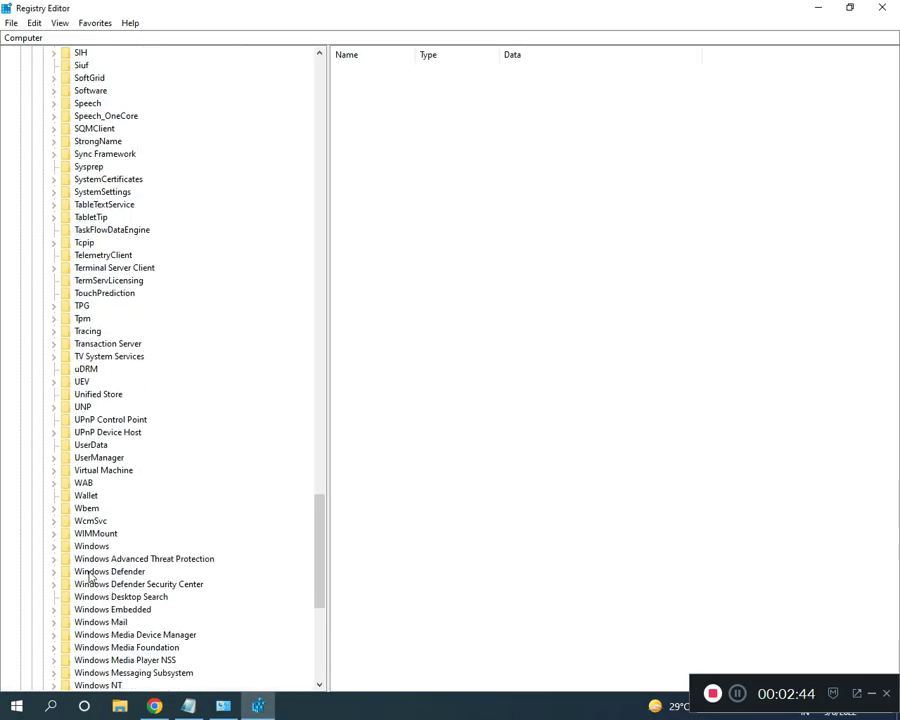
# Expand Windows > CurrentVersion > Setup to reveal the OOBE subkey.
pyautogui.click(55, 546)
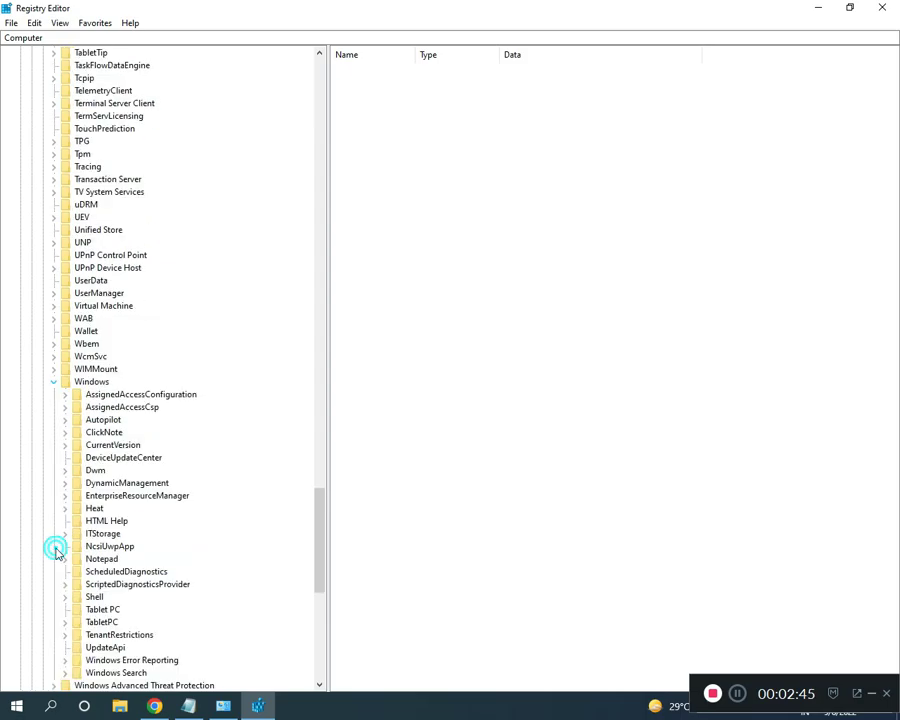
pyautogui.click(64, 445)
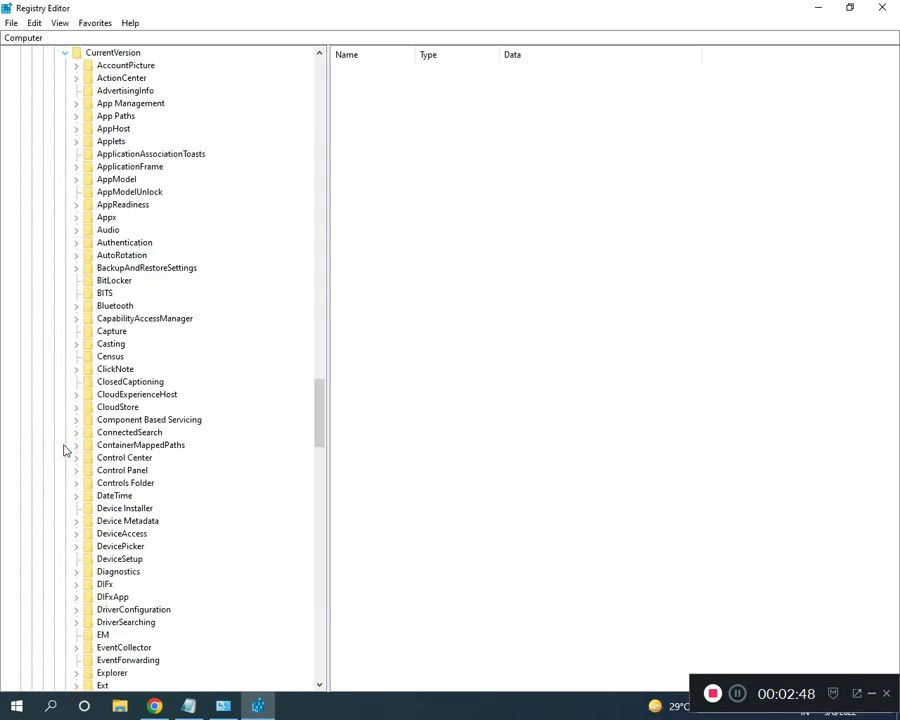
pyautogui.click(727, 677)
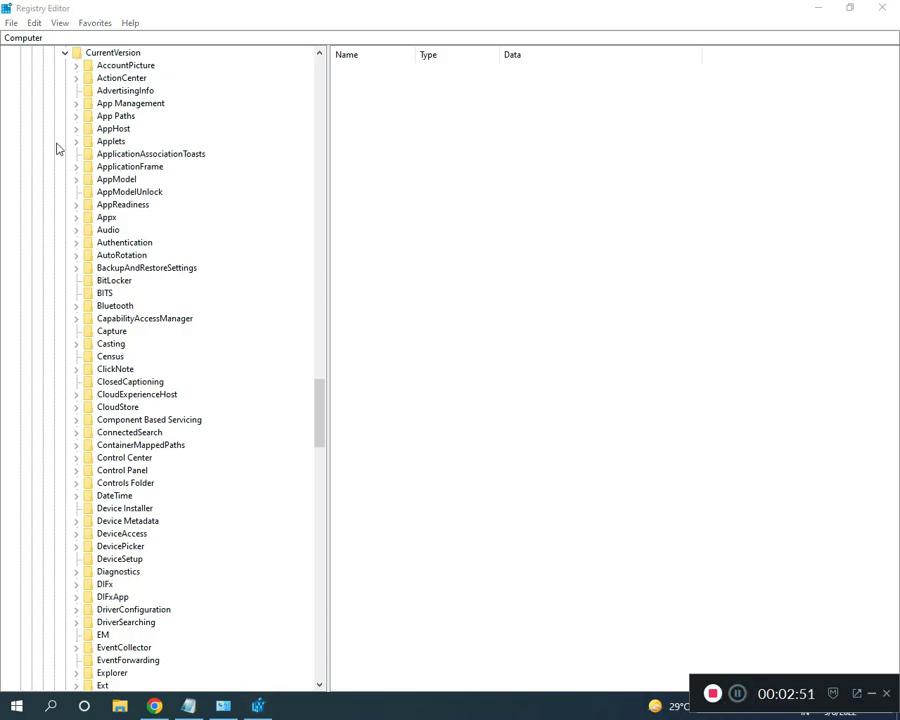
pyautogui.scroll(-7, 170, 432)
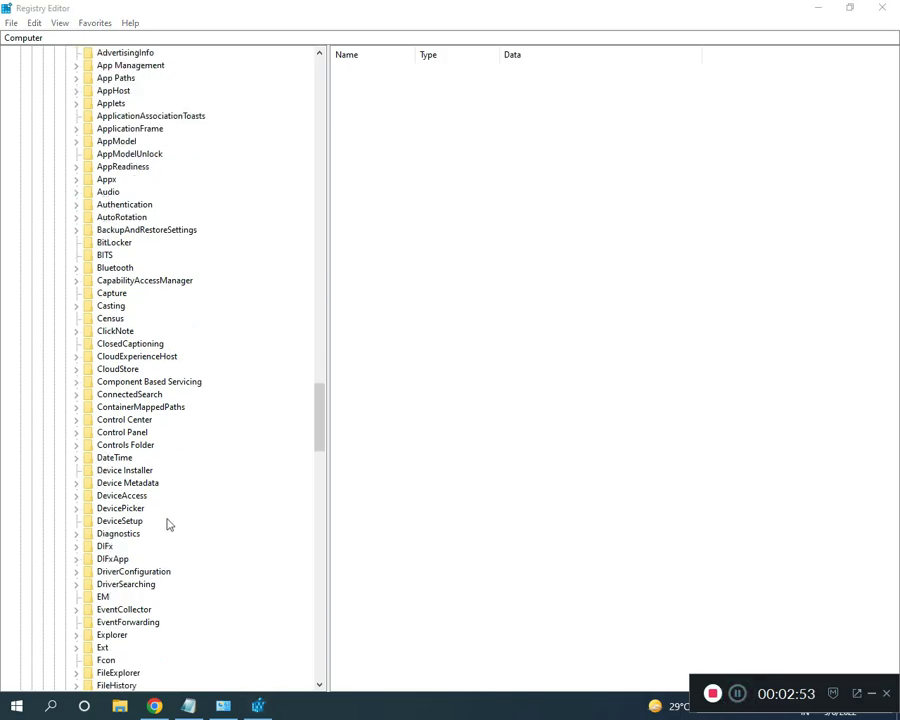
pyautogui.scroll(-11, 143, 620)
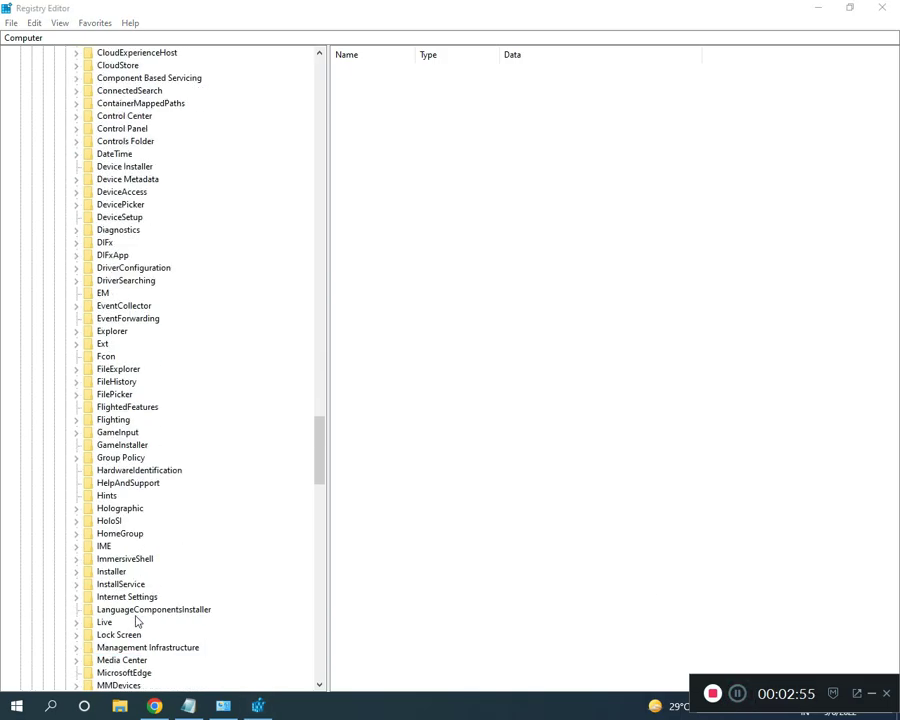
pyautogui.scroll(-4, 137, 622)
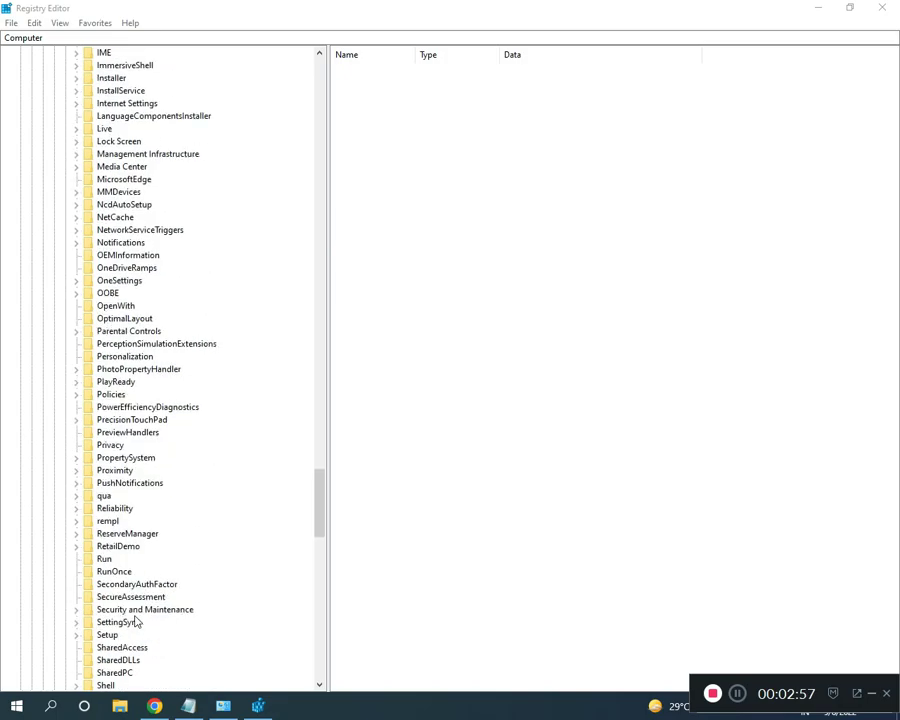
pyautogui.click(77, 635)
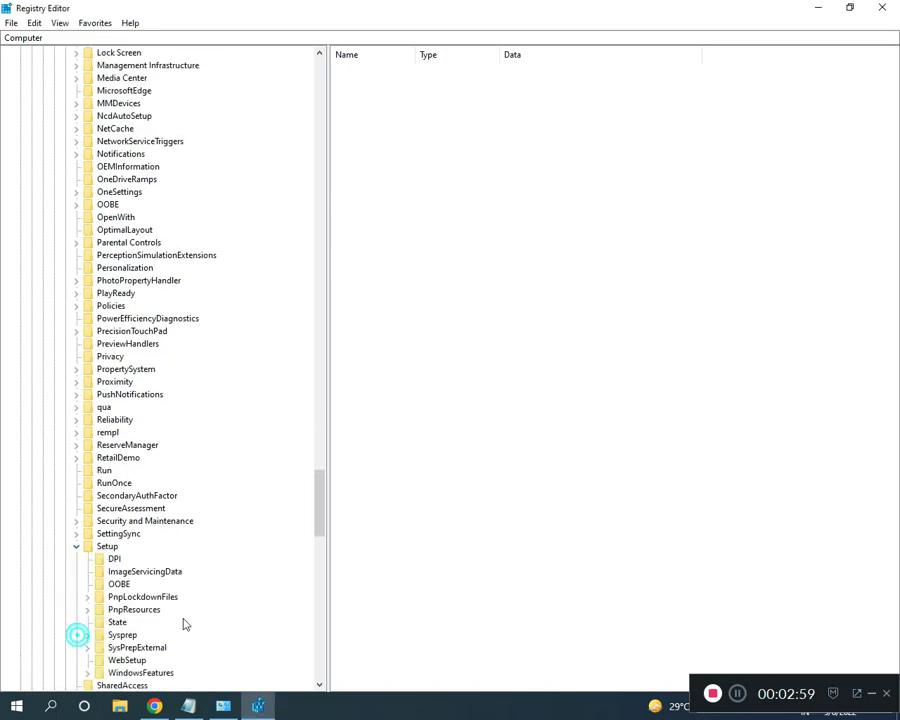
# Set the OOBE key's mediabootinstall DWORD value data to 0.
pyautogui.click(119, 584)
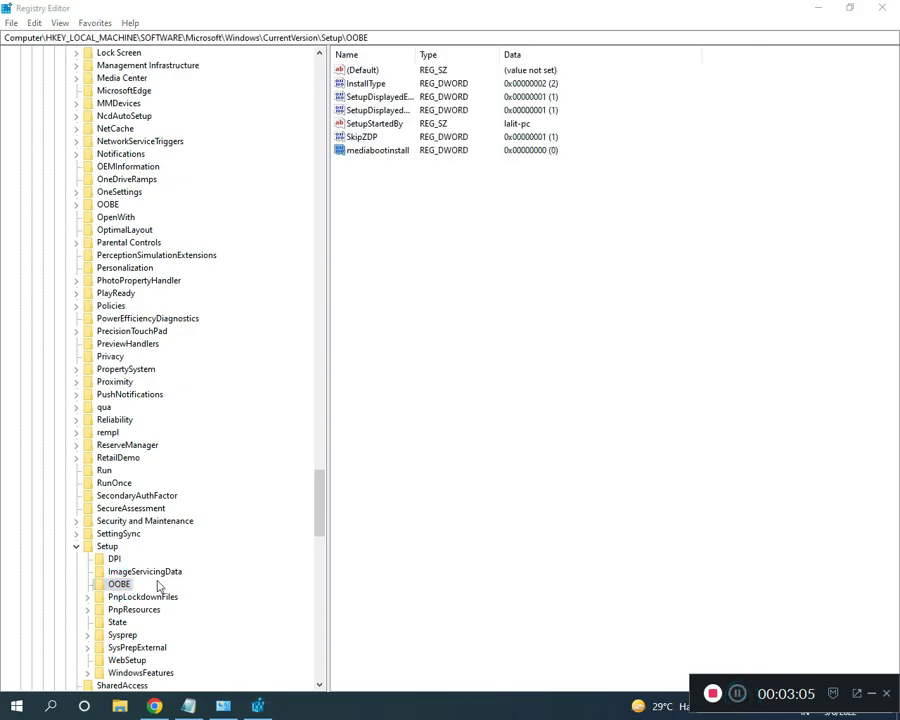
pyautogui.doubleClick(370, 150)
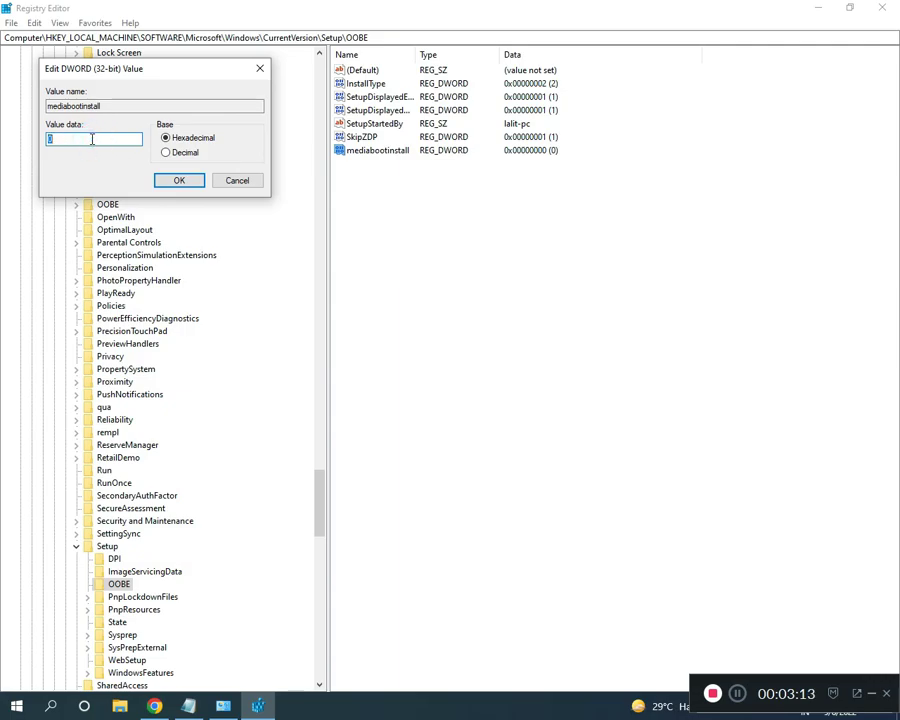
pyautogui.click(172, 180)
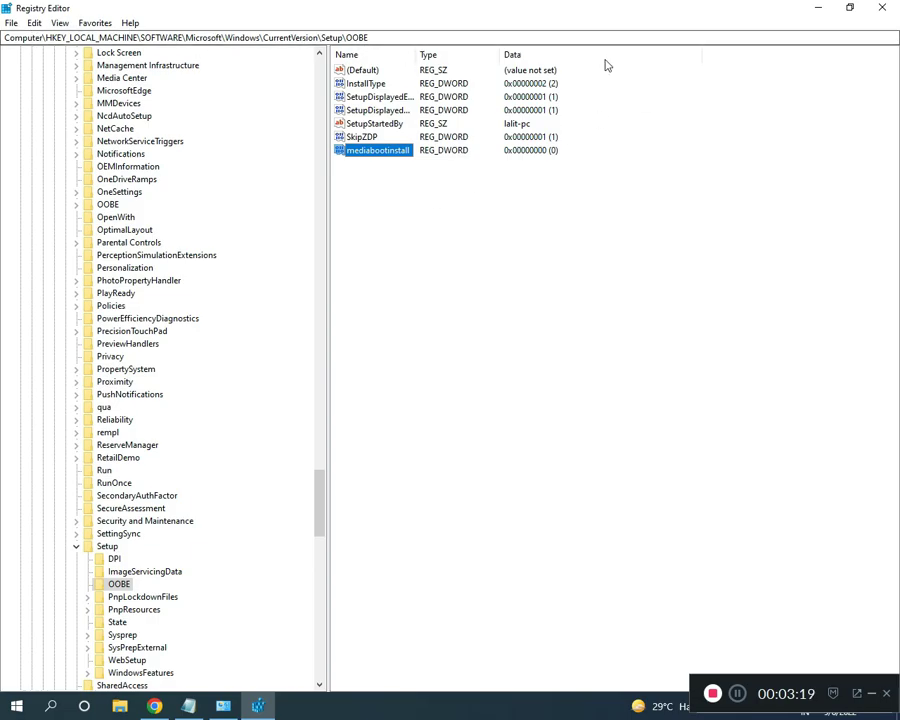
pyautogui.click(738, 697)
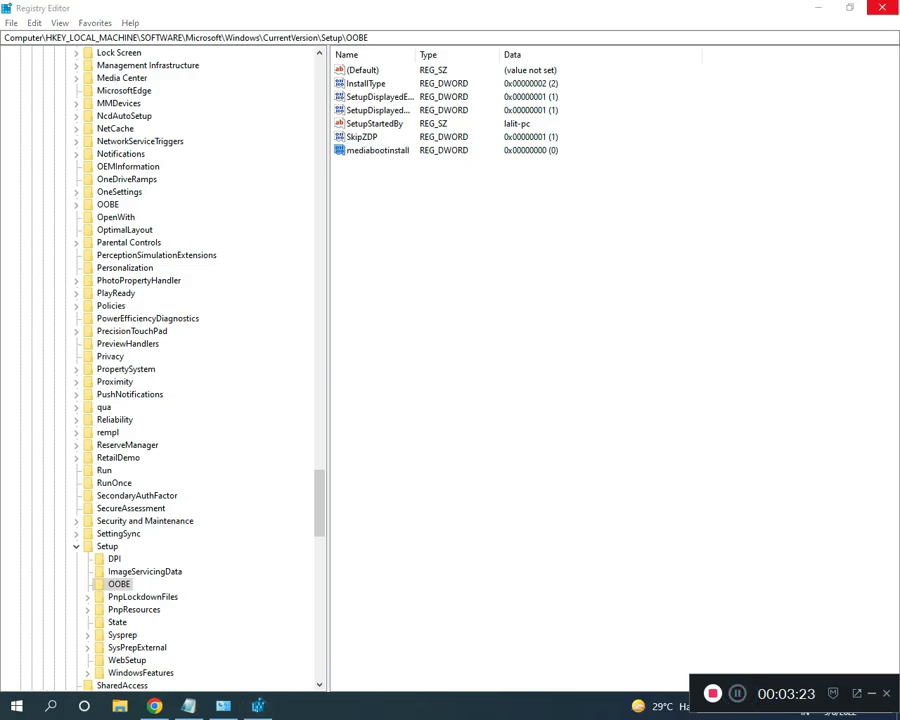
# Close Registry Editor and launch Command Prompt as administrator from a 'cmd' search.
pyautogui.click(738, 692)
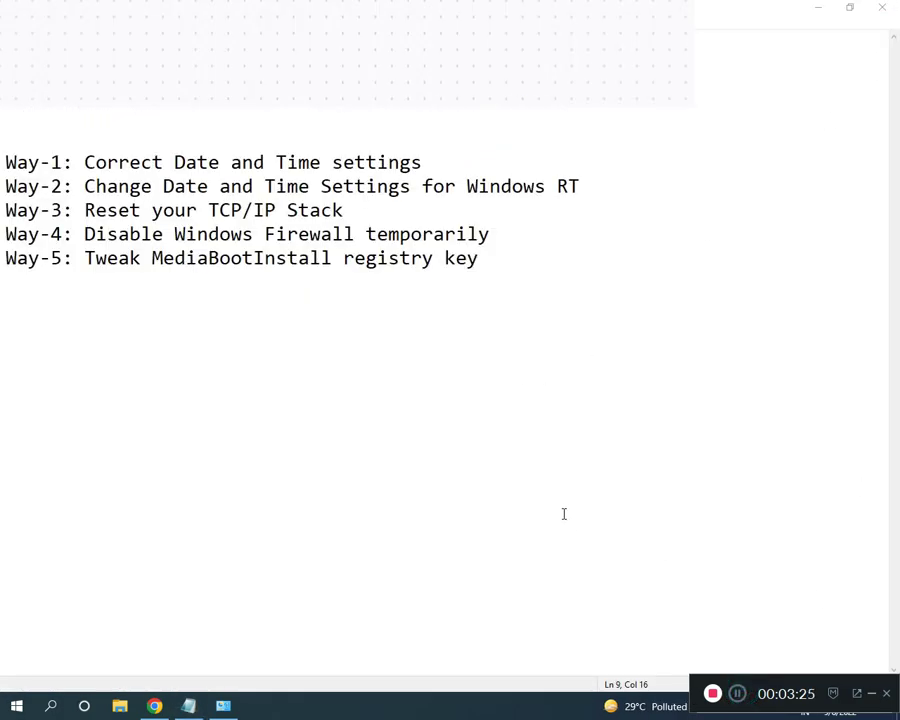
pyautogui.press('super')
pyautogui.write('cmd')
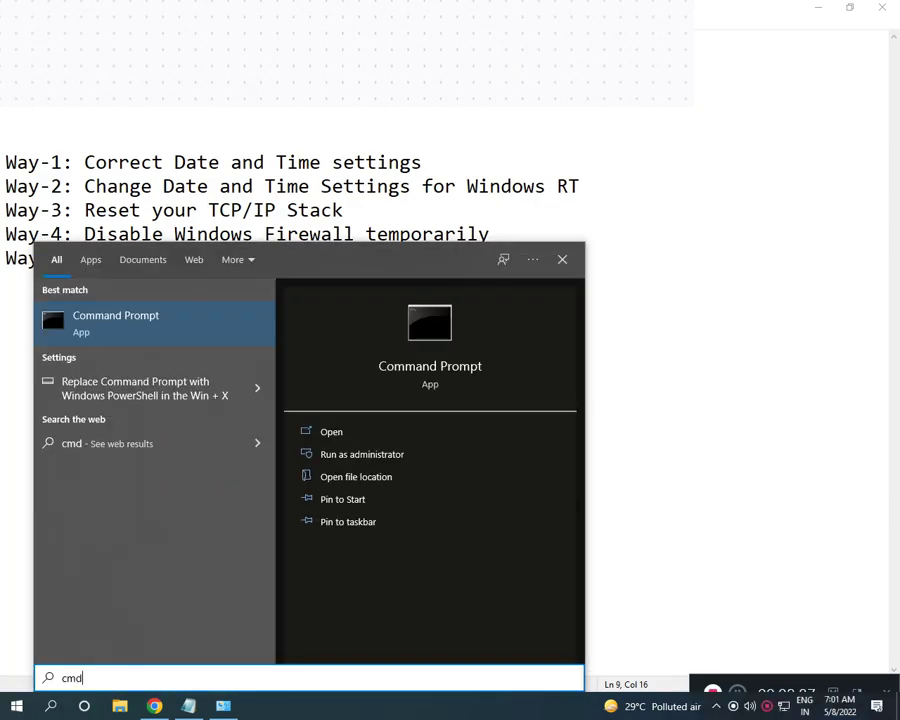
pyautogui.rightClick(213, 326)
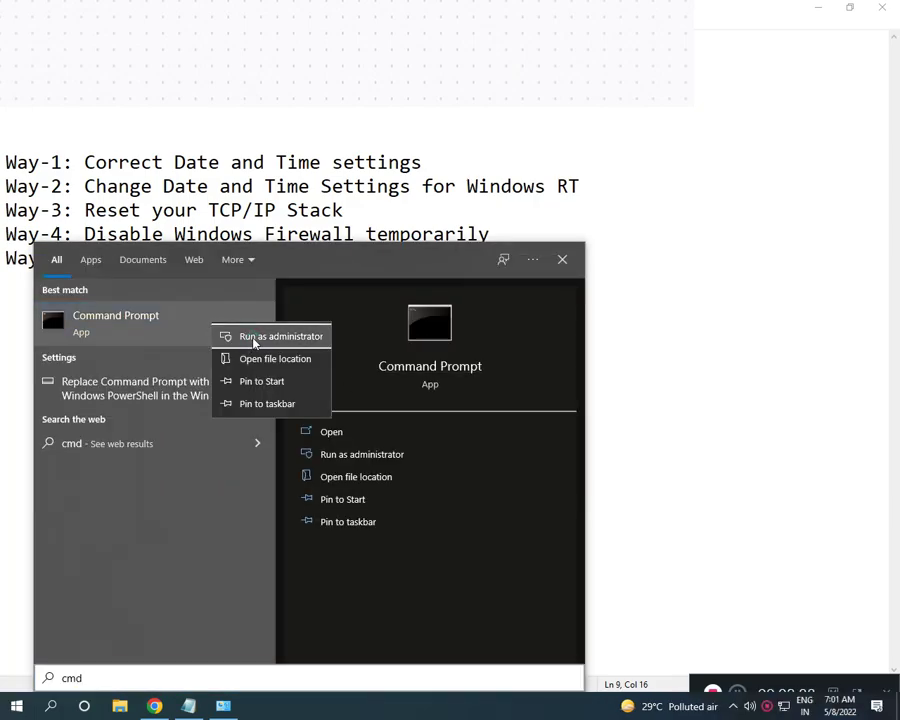
pyautogui.click(253, 339)
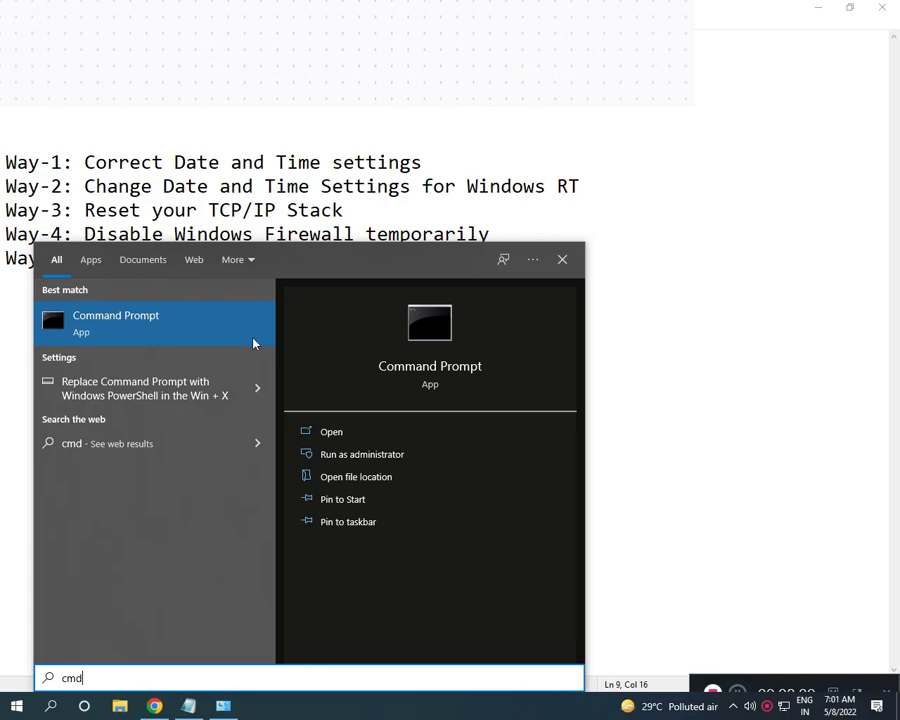
pyautogui.click(372, 431)
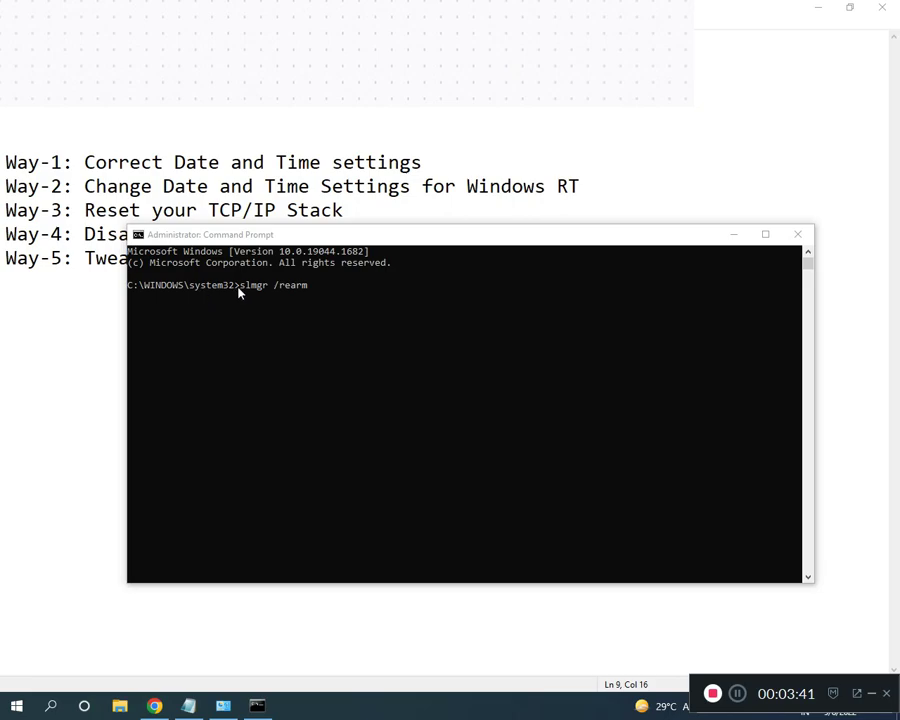
# Correct the typed command to 'slmgr /rearm' and run it.
pyautogui.click(311, 296)
pyautogui.click(319, 294)
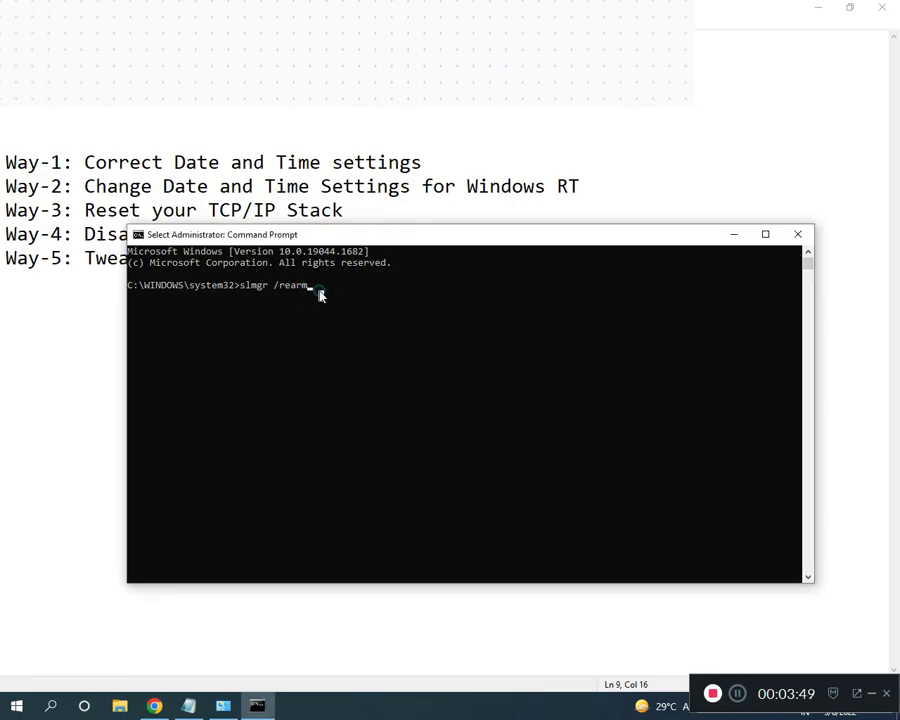
pyautogui.rightClick(319, 296)
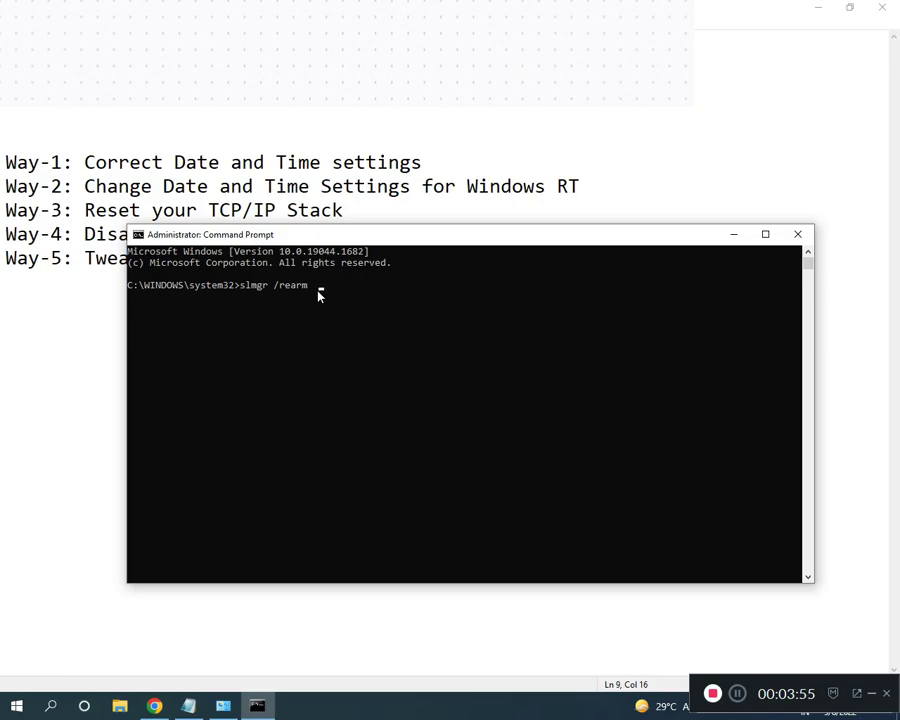
pyautogui.press('BackSpace')
pyautogui.press('BackSpace')
pyautogui.write('m')
pyautogui.press('Return')
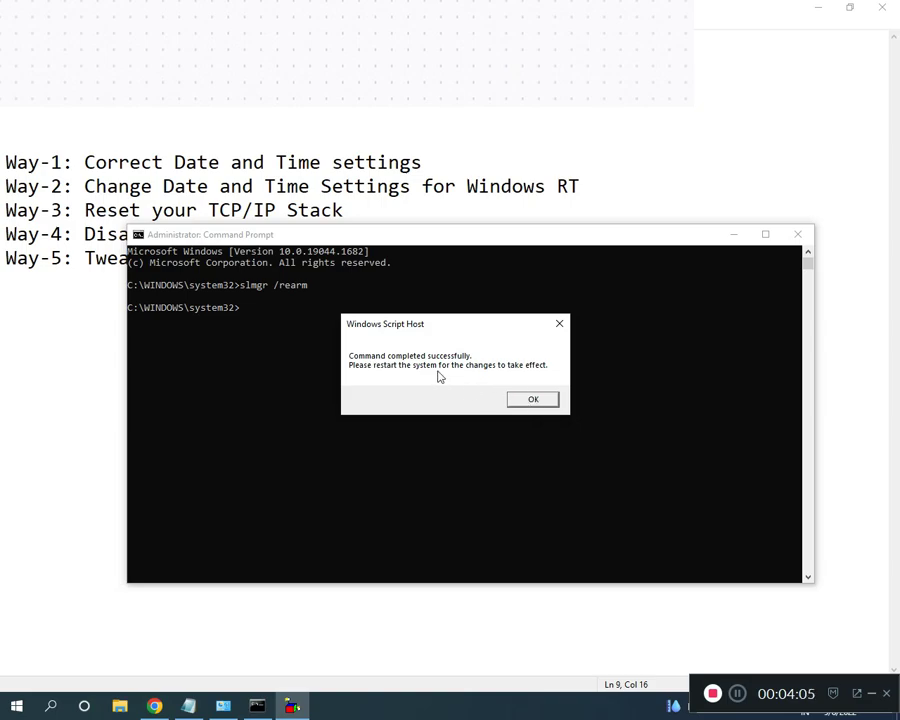
# Dismiss the Windows Script Host success message and minimize Command Prompt.
pyautogui.click(533, 401)
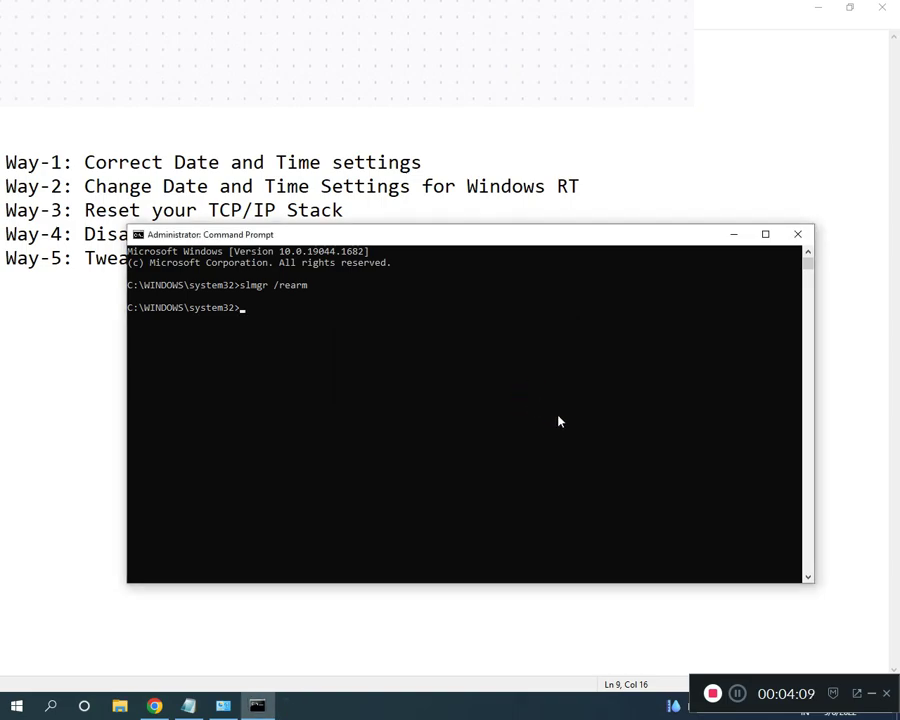
pyautogui.click(733, 234)
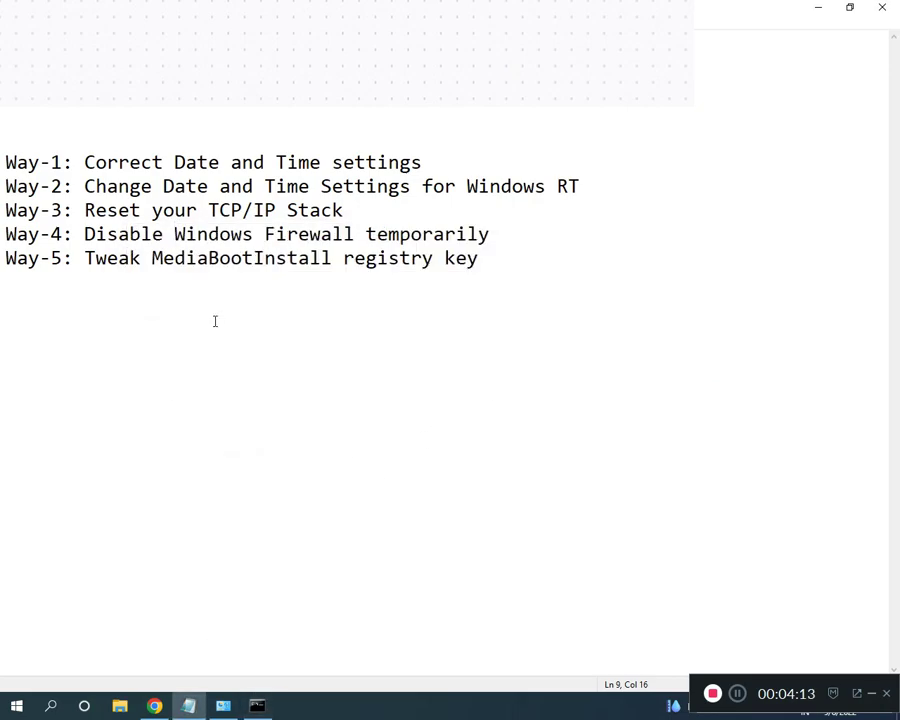